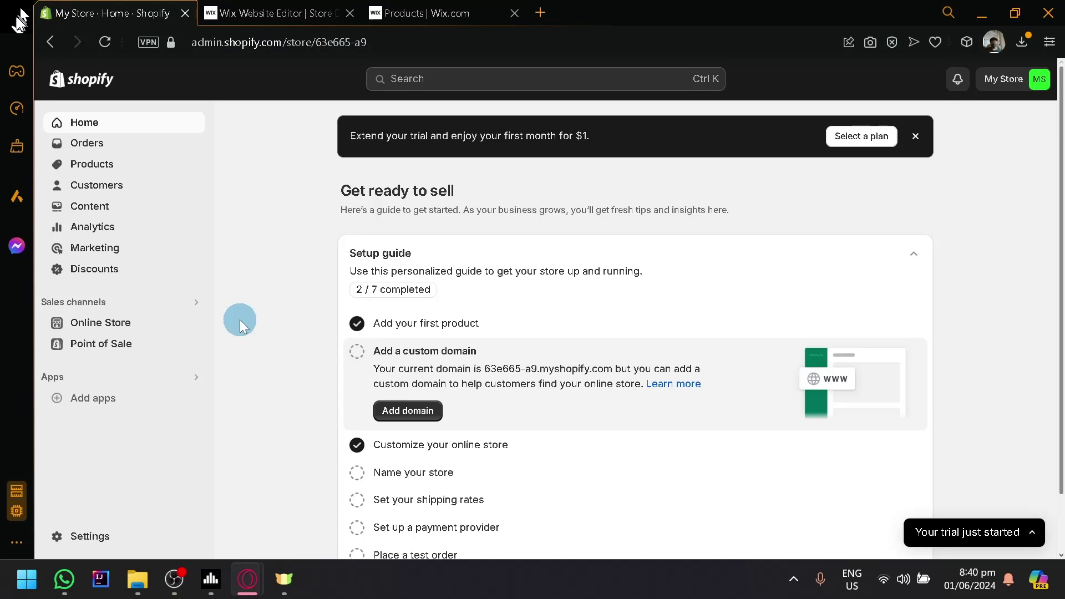
Look over the Wix site editor, the Wix store products list and the contacts page
{"action": "left_click", "coordinate": [320, 4]}
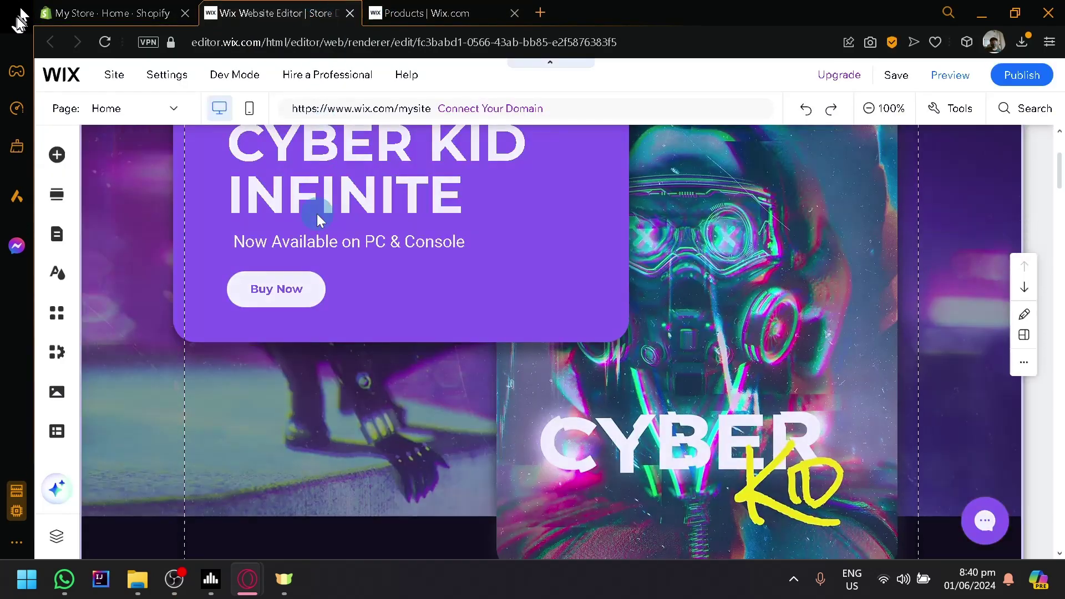
{"action": "scroll", "coordinate": [318, 214], "scroll_direction": "up", "scroll_amount": 3}
{"action": "scroll", "coordinate": [317, 215], "scroll_direction": "up", "scroll_amount": 2}
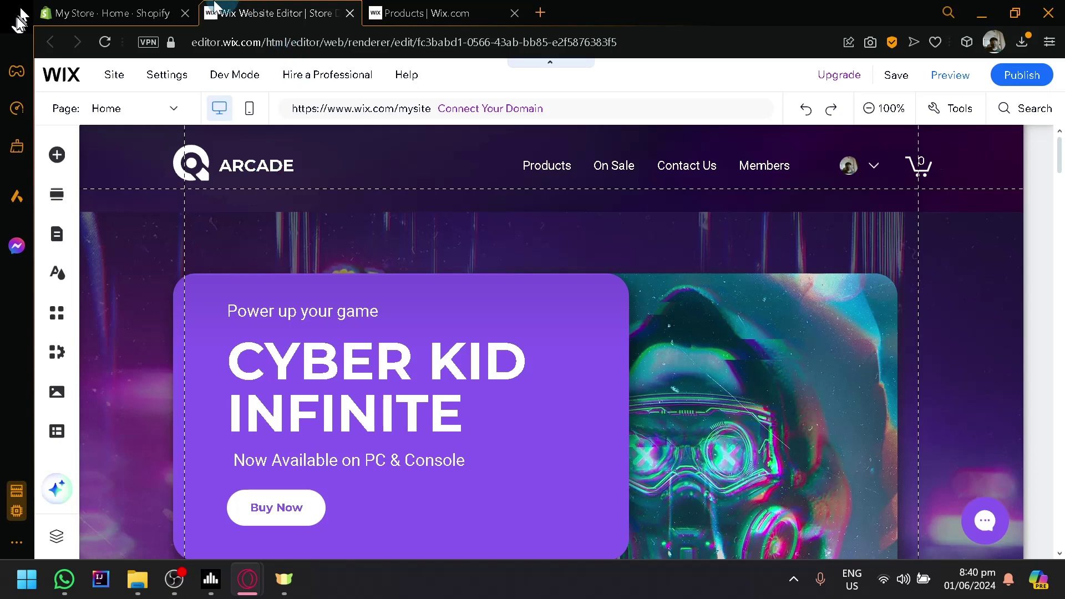
{"action": "key", "text": "ctrl+shift+Tab"}
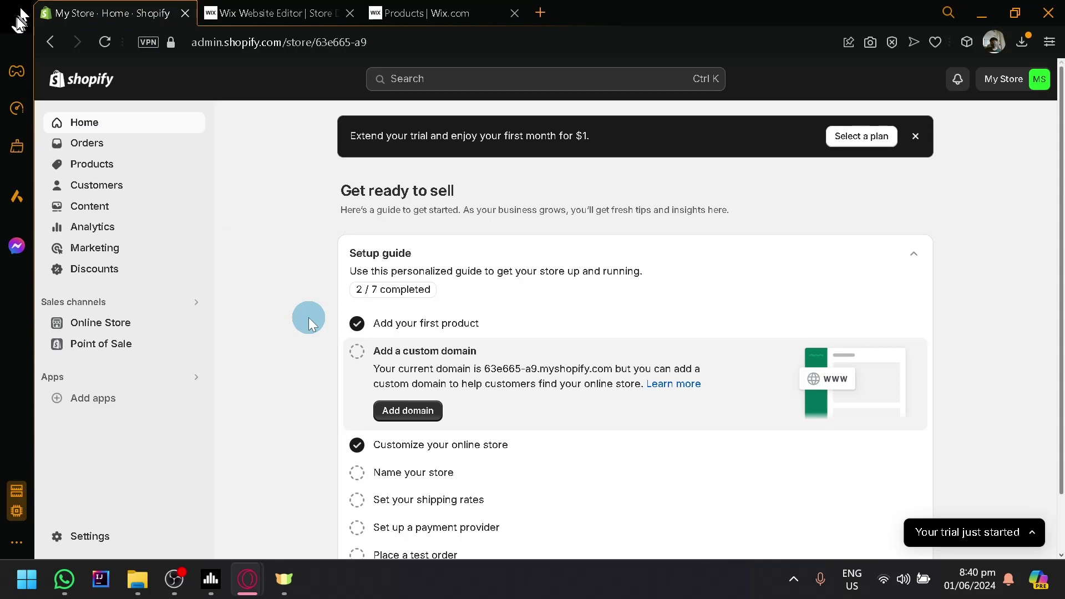
{"action": "left_click", "coordinate": [313, 8]}
{"action": "left_click", "coordinate": [486, 6]}
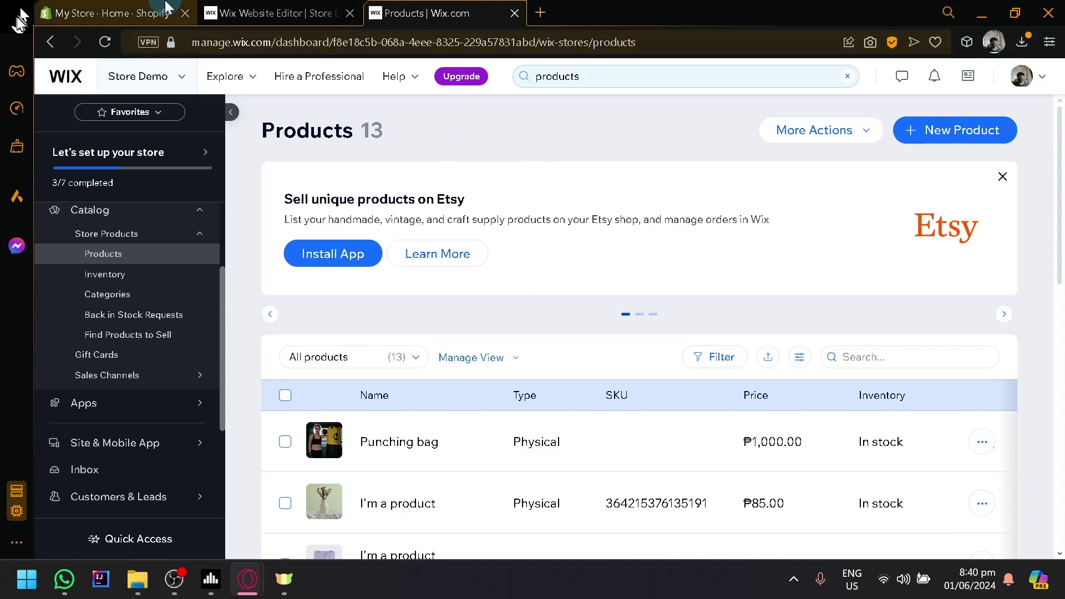
{"action": "scroll", "coordinate": [183, 389], "scroll_direction": "down", "scroll_amount": 2}
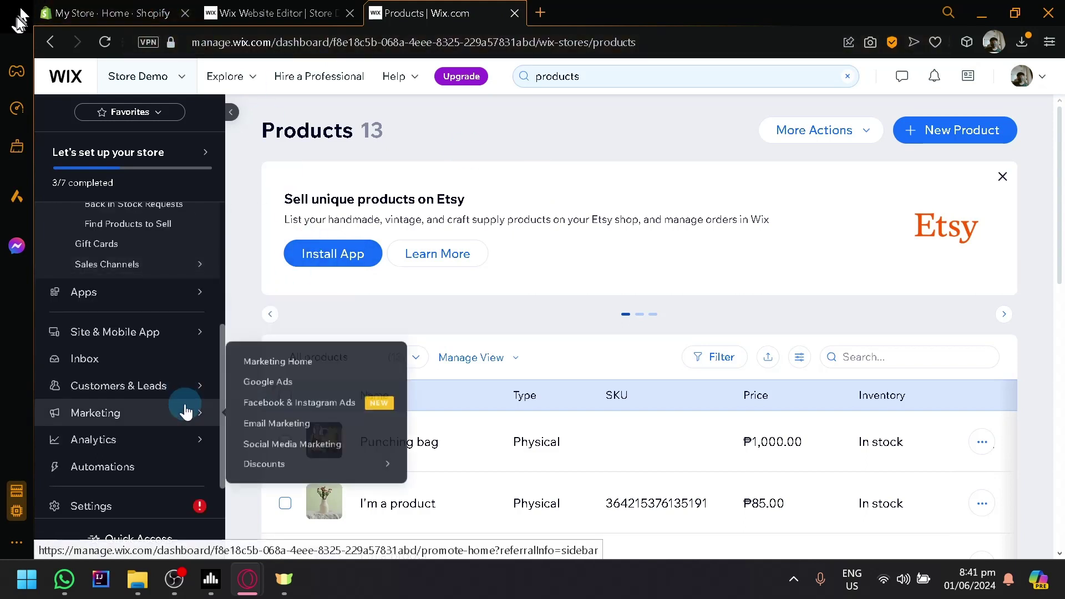
{"action": "mouse_move", "coordinate": [191, 391]}
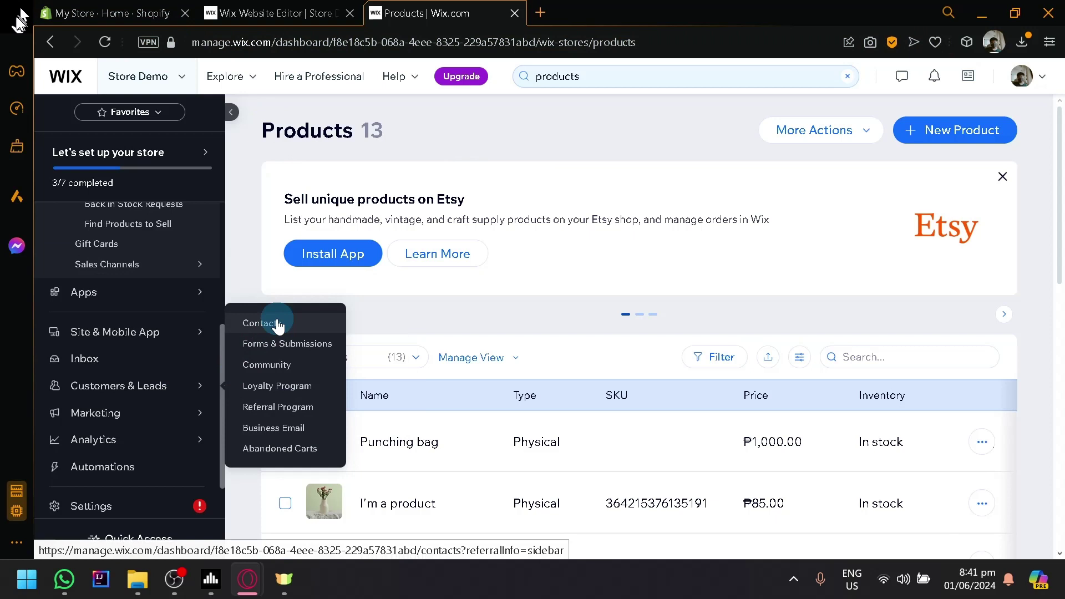
{"action": "left_click", "coordinate": [278, 325]}
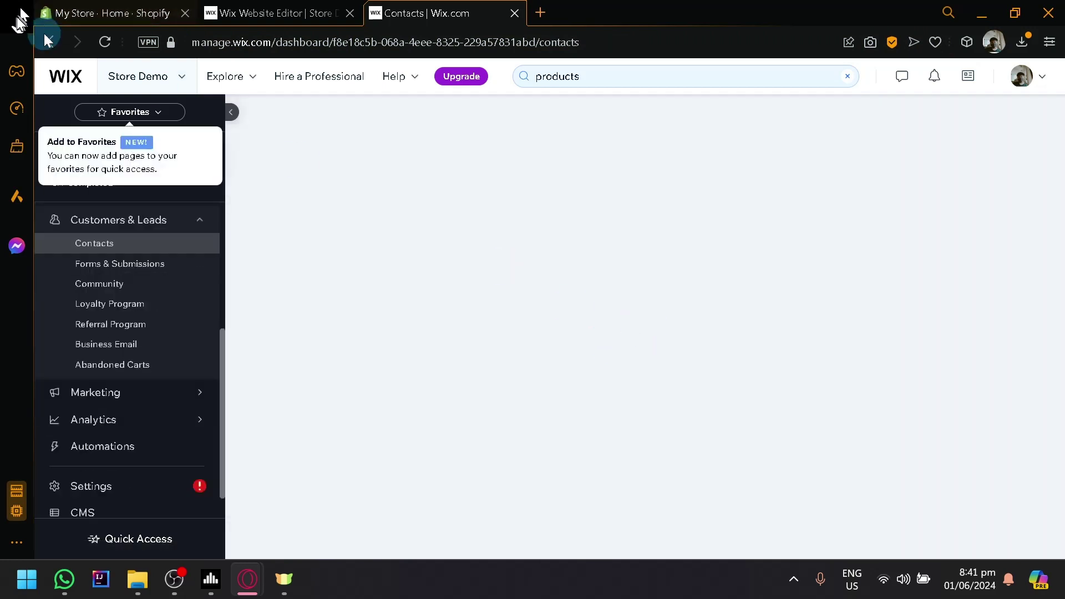
{"action": "left_click", "coordinate": [47, 42]}
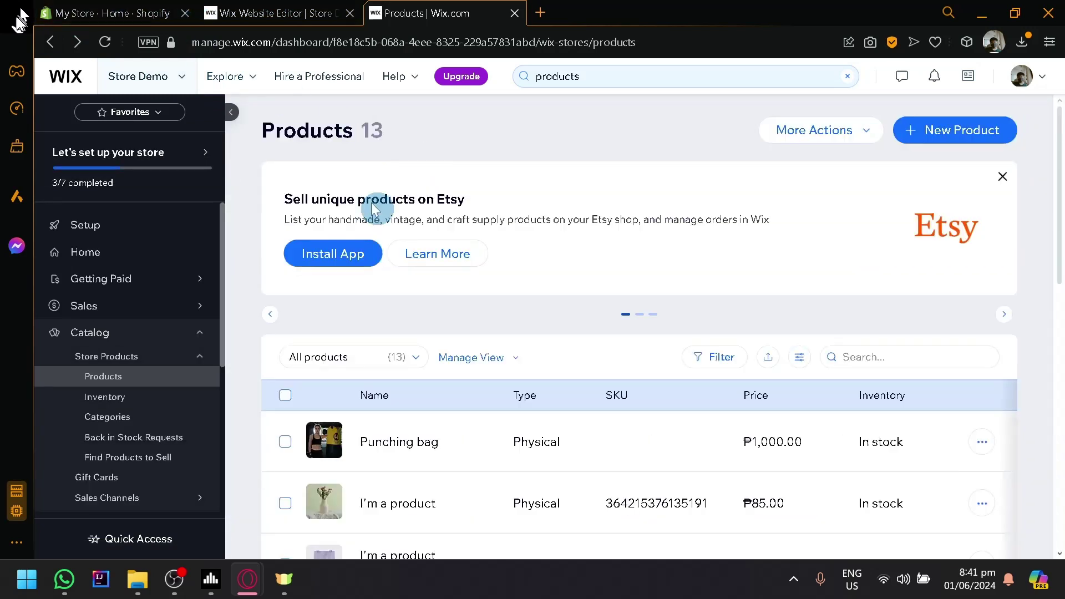
{"action": "scroll", "coordinate": [643, 216], "scroll_direction": "down", "scroll_amount": 6}
{"action": "scroll", "coordinate": [645, 233], "scroll_direction": "up", "scroll_amount": 6}
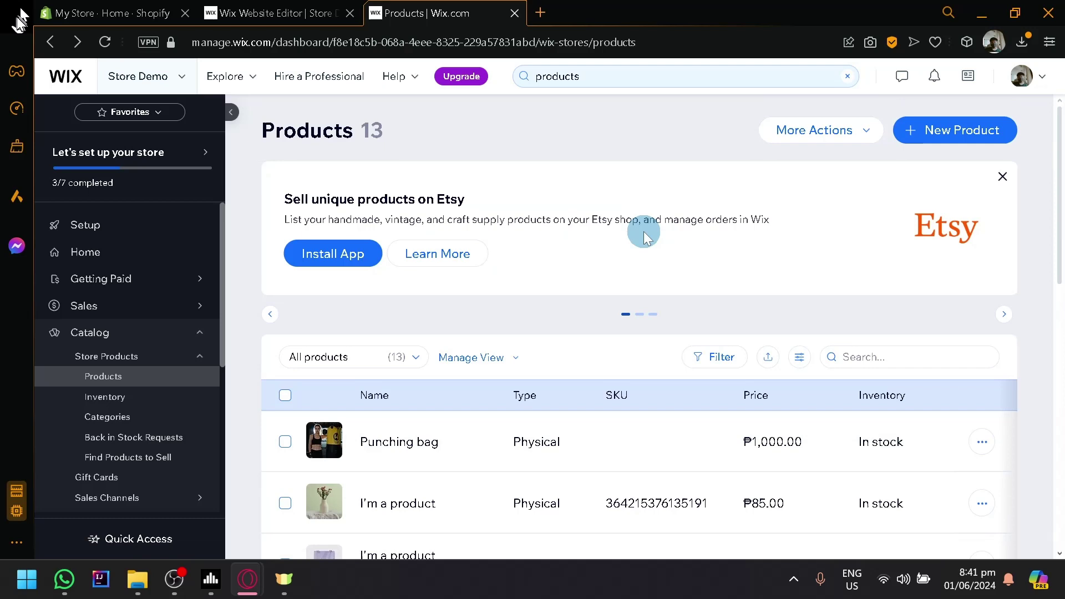
Open the Shopify Products list showing the three test products
{"action": "left_click", "coordinate": [131, 7]}
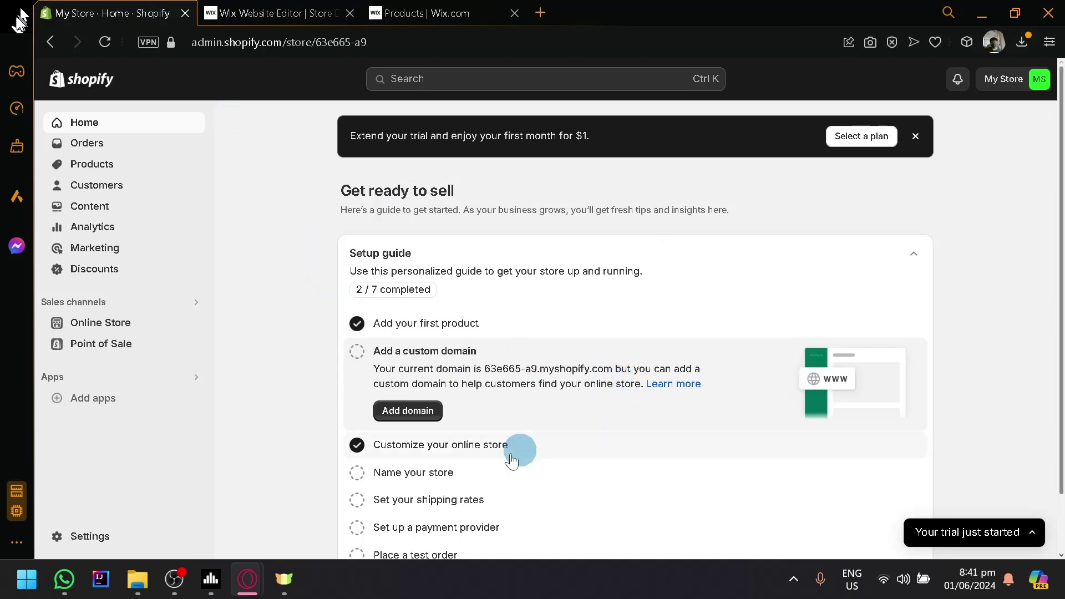
{"action": "scroll", "coordinate": [364, 344], "scroll_direction": "down", "scroll_amount": 1}
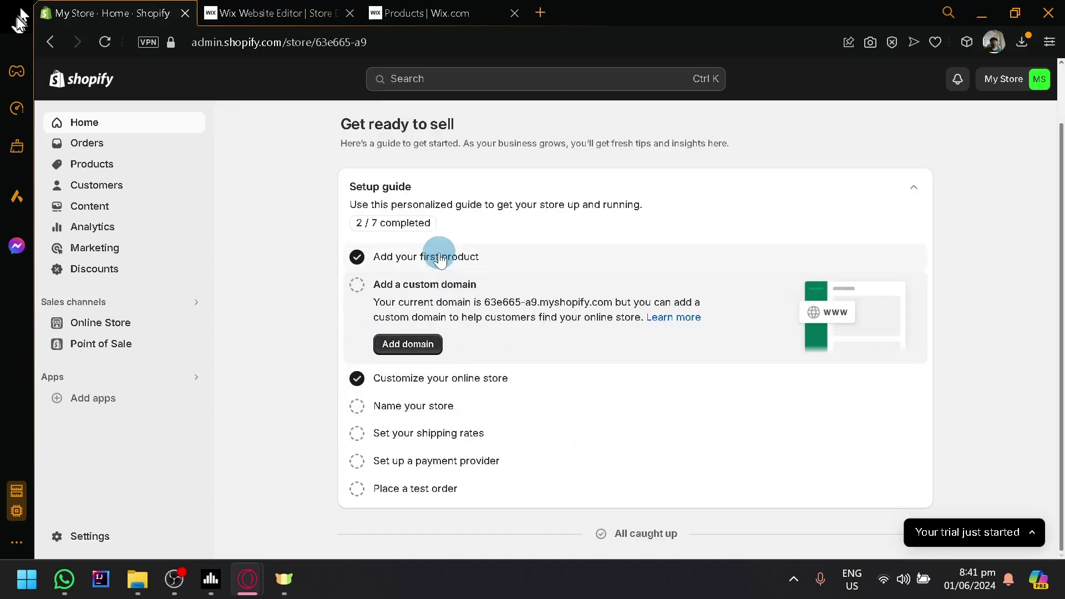
{"action": "scroll", "coordinate": [440, 259], "scroll_direction": "up", "scroll_amount": 1}
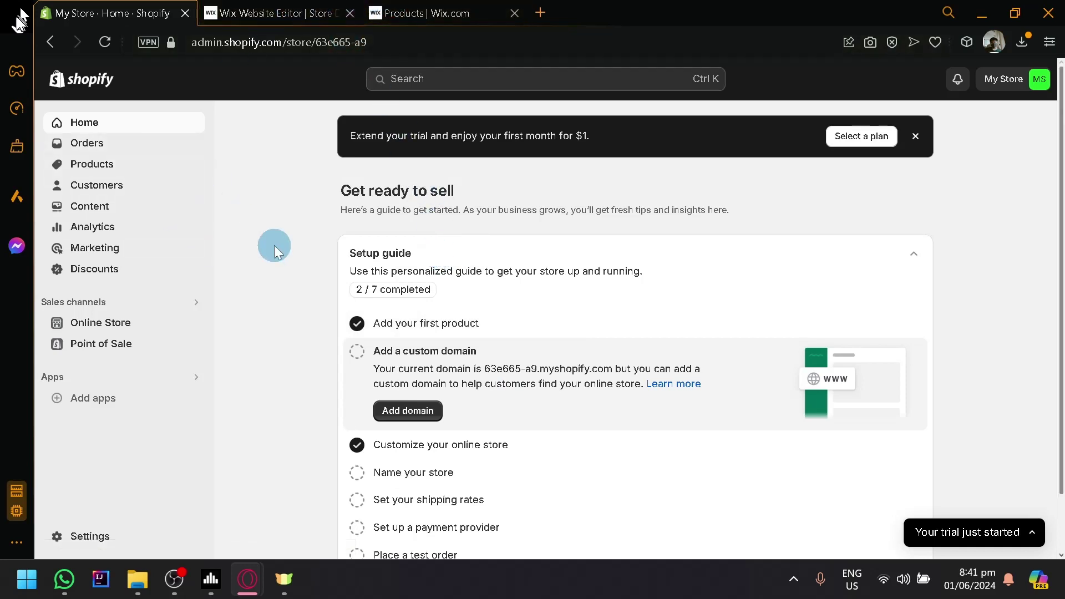
{"action": "left_click", "coordinate": [118, 165]}
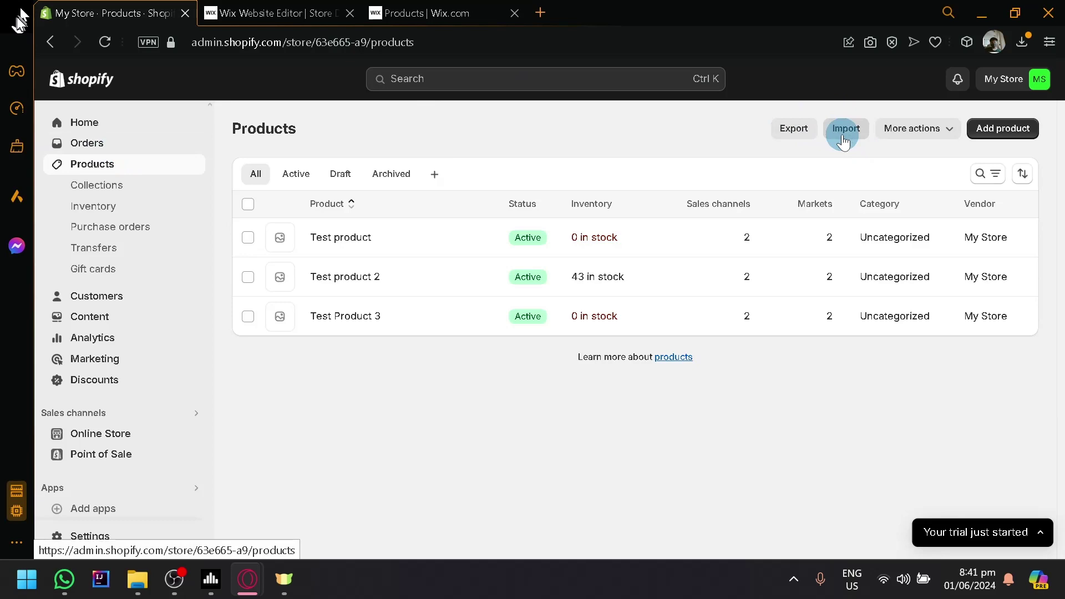
{"action": "scroll", "coordinate": [830, 142], "scroll_direction": "up", "scroll_amount": 3}
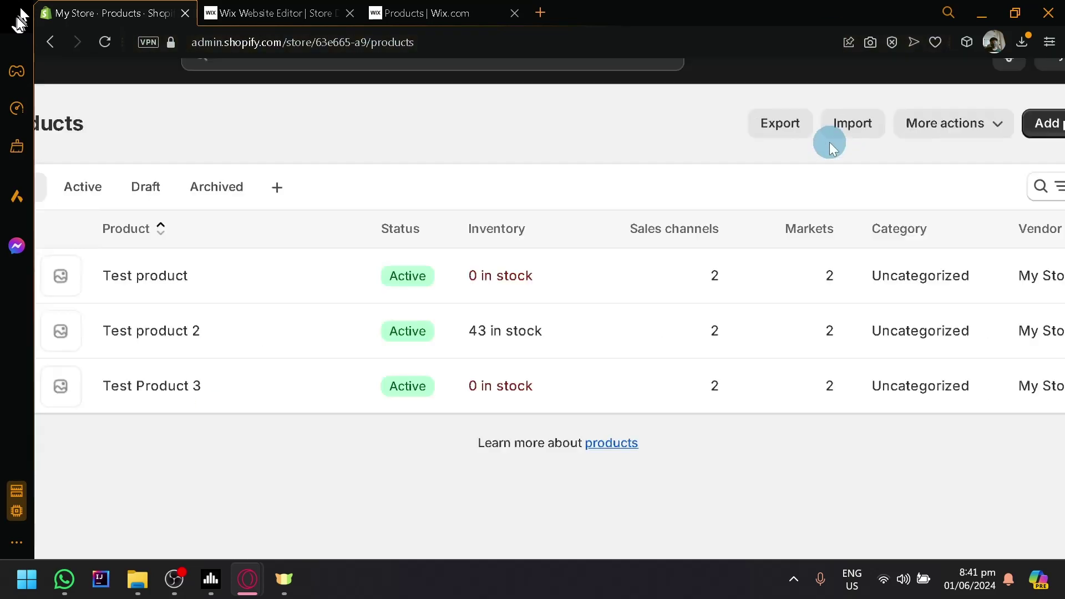
{"action": "scroll", "coordinate": [830, 142], "scroll_direction": "down", "scroll_amount": 3}
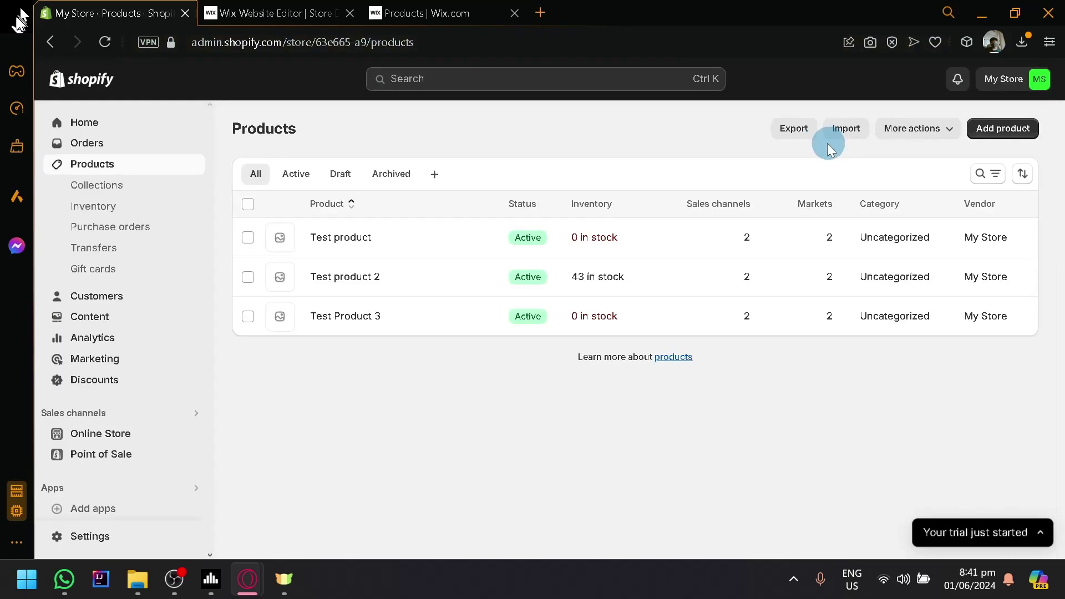
Return to the Wix site editor and scroll to the Best Sellers section
{"action": "left_click", "coordinate": [309, 7]}
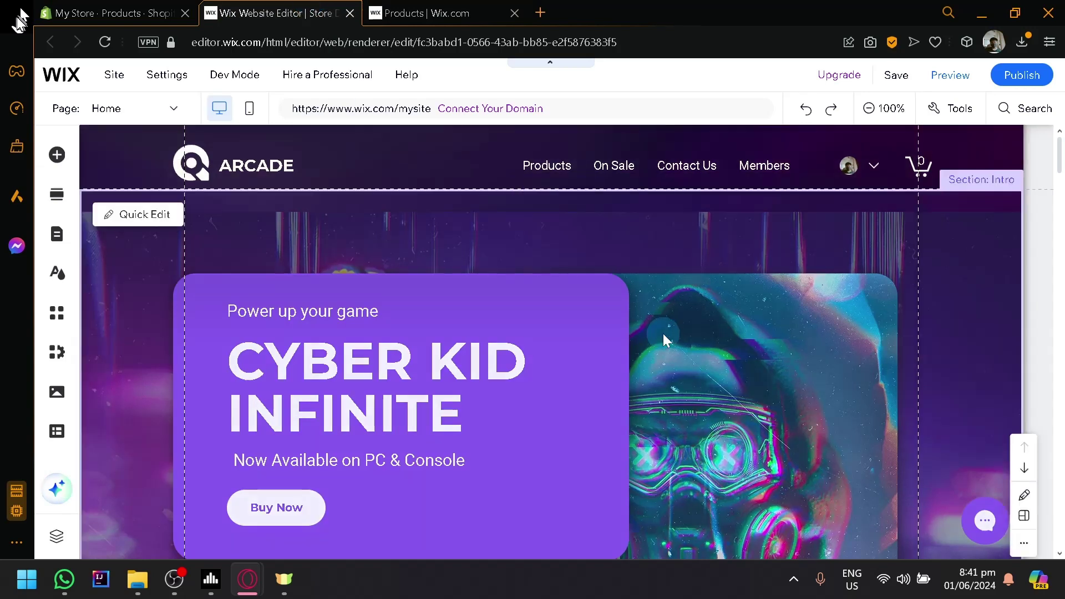
{"action": "scroll", "coordinate": [461, 234], "scroll_direction": "down", "scroll_amount": 10}
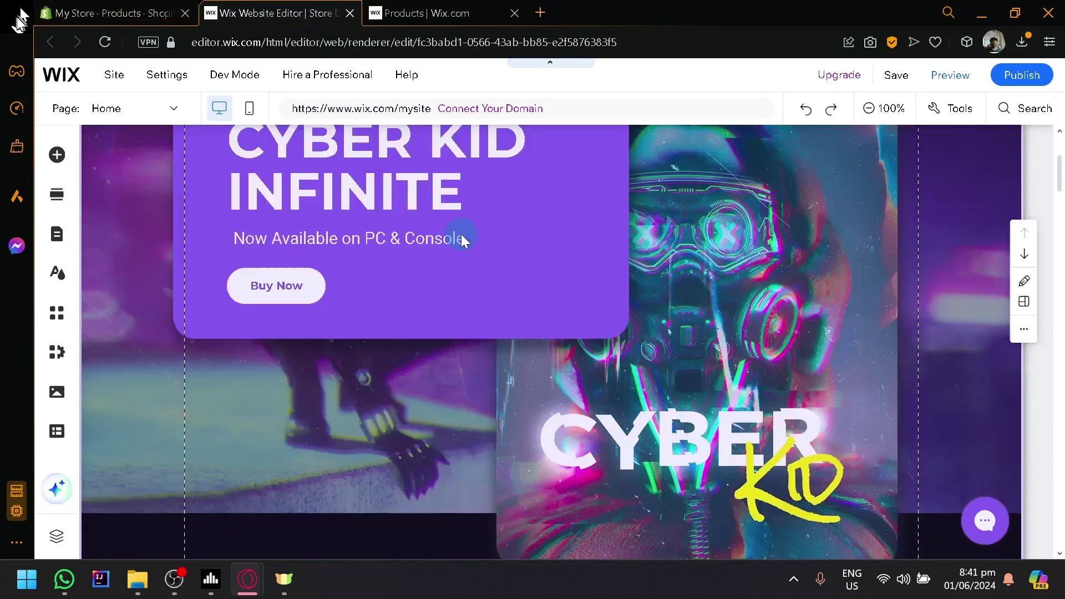
{"action": "scroll", "coordinate": [422, 200], "scroll_direction": "up", "scroll_amount": 2}
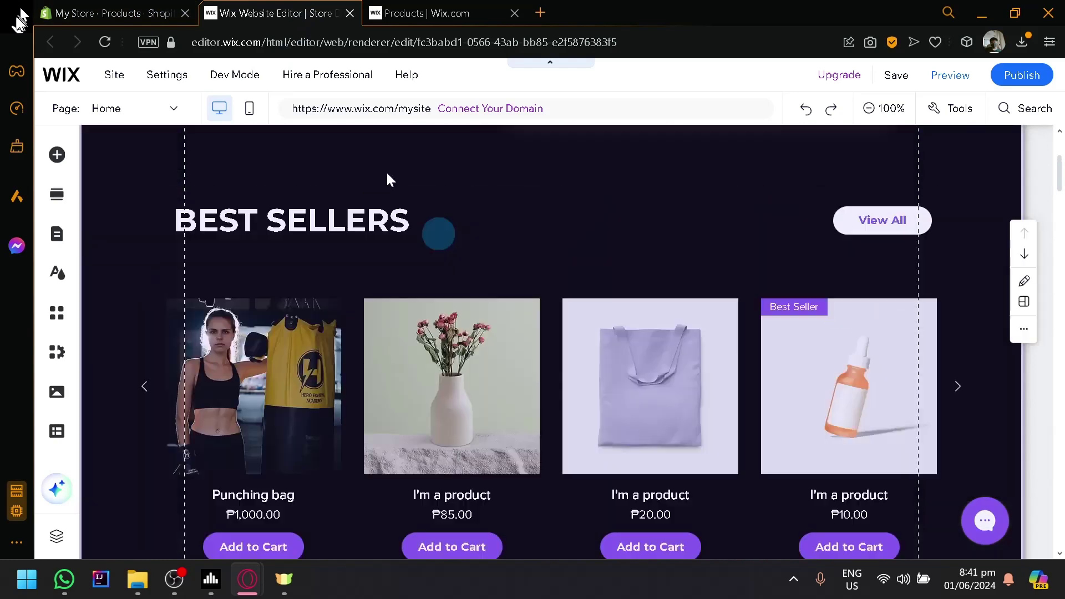
Open Shopify's Online Store themes page and scroll down to the Popular free themes
{"action": "left_click", "coordinate": [136, 6]}
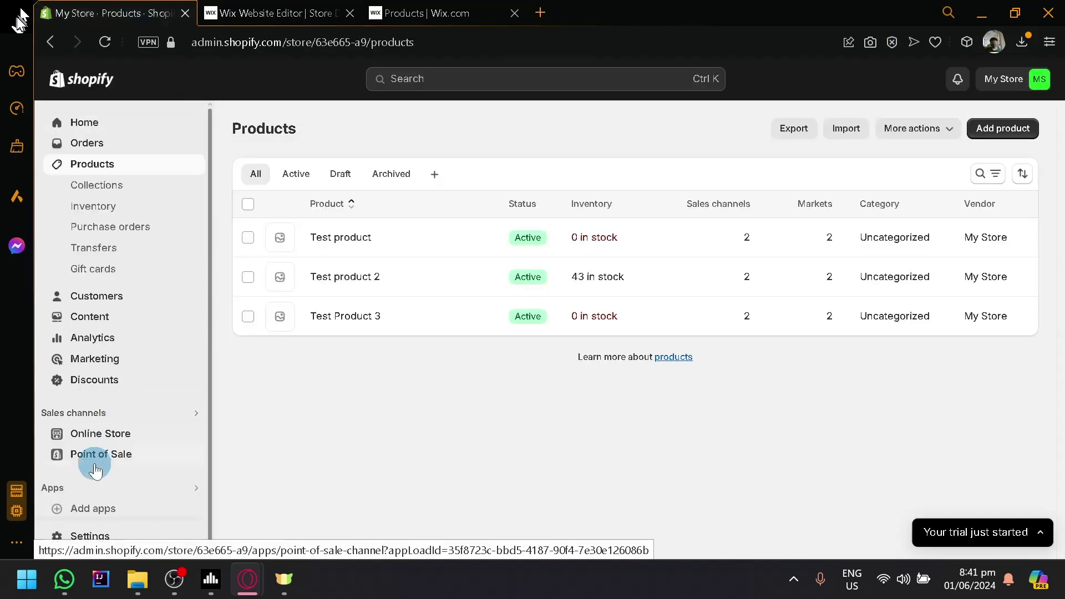
{"action": "left_click", "coordinate": [119, 433]}
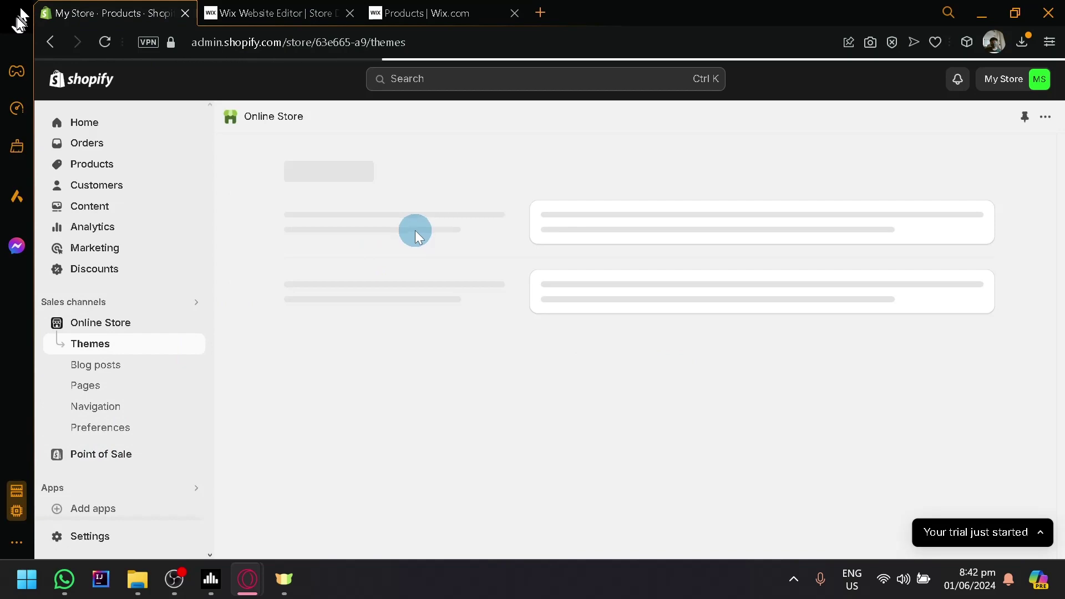
{"action": "scroll", "coordinate": [415, 231], "scroll_direction": "down", "scroll_amount": 4}
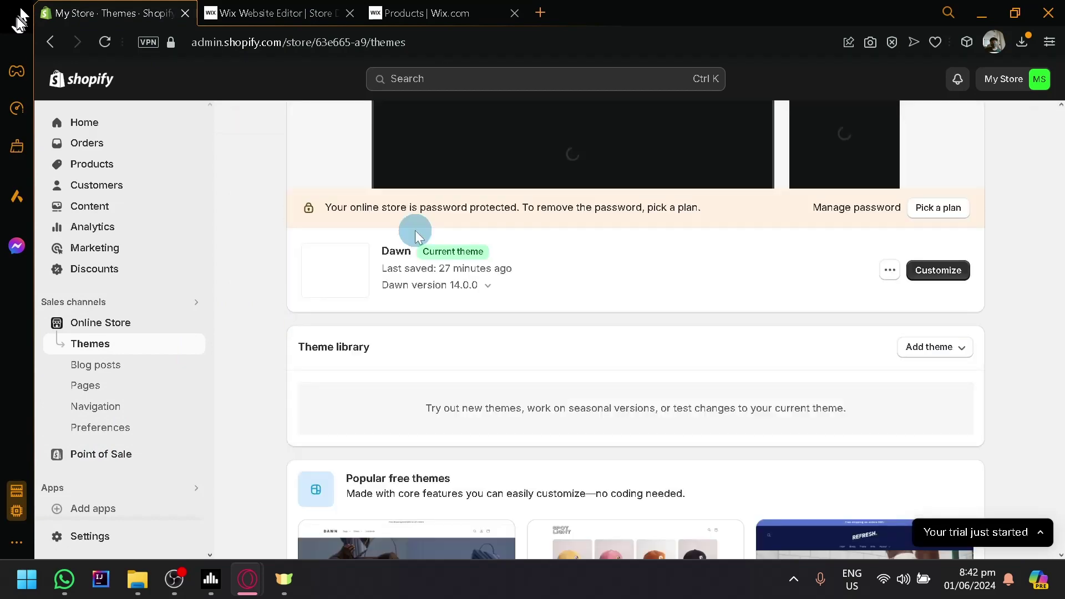
{"action": "scroll", "coordinate": [415, 231], "scroll_direction": "down", "scroll_amount": 8}
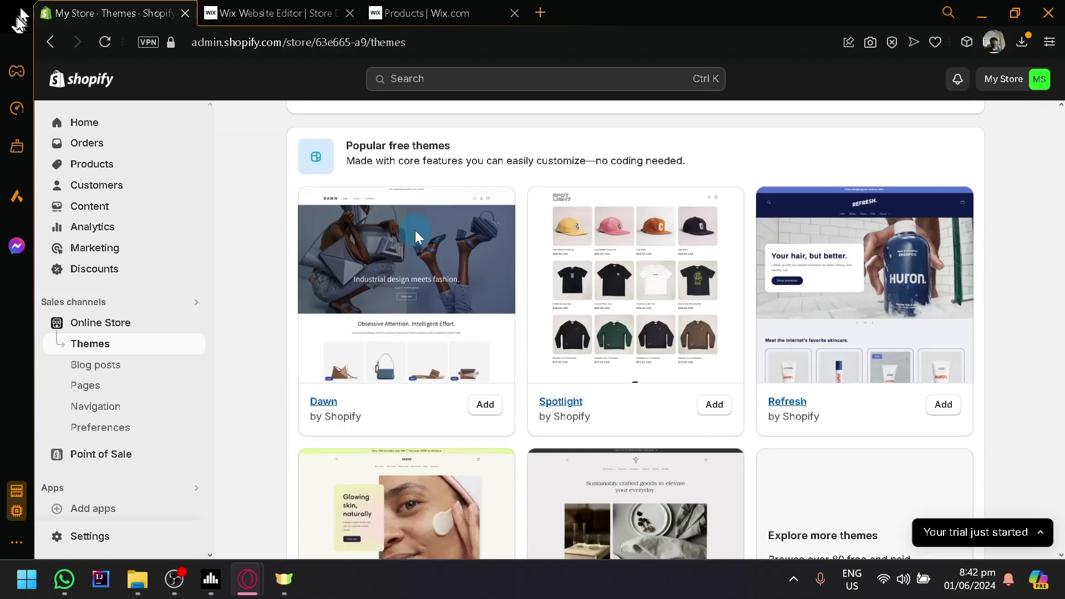
{"action": "scroll", "coordinate": [528, 227], "scroll_direction": "down", "scroll_amount": 3}
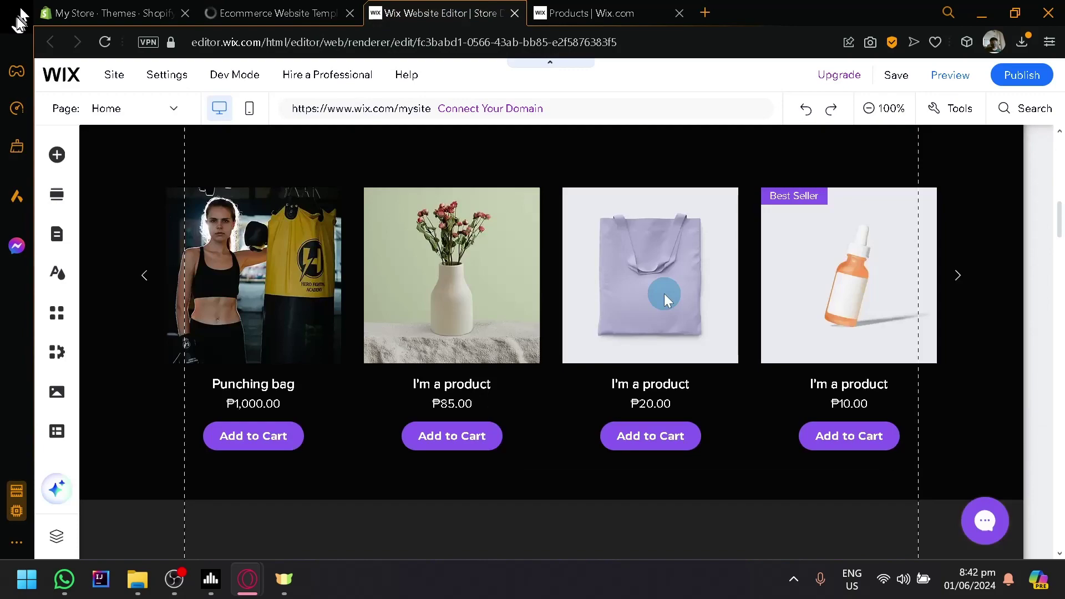
{"action": "scroll", "coordinate": [661, 294], "scroll_direction": "down", "scroll_amount": 10}
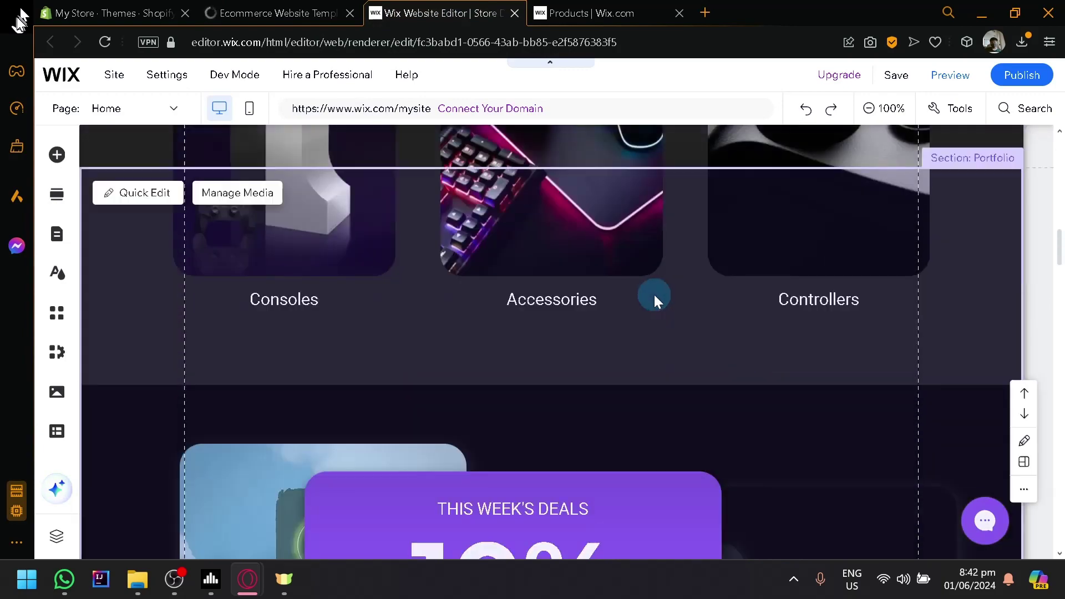
{"action": "scroll", "coordinate": [655, 297], "scroll_direction": "up", "scroll_amount": 15}
{"action": "left_click", "coordinate": [272, 13]}
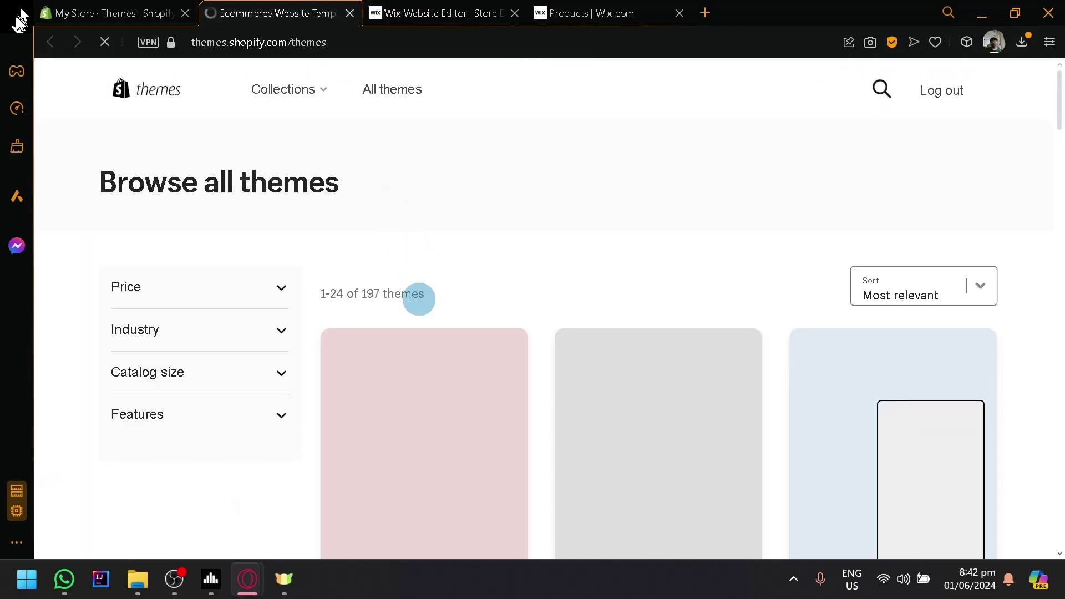
{"action": "scroll", "coordinate": [419, 299], "scroll_direction": "down", "scroll_amount": 8}
{"action": "scroll", "coordinate": [404, 304], "scroll_direction": "up", "scroll_amount": 4}
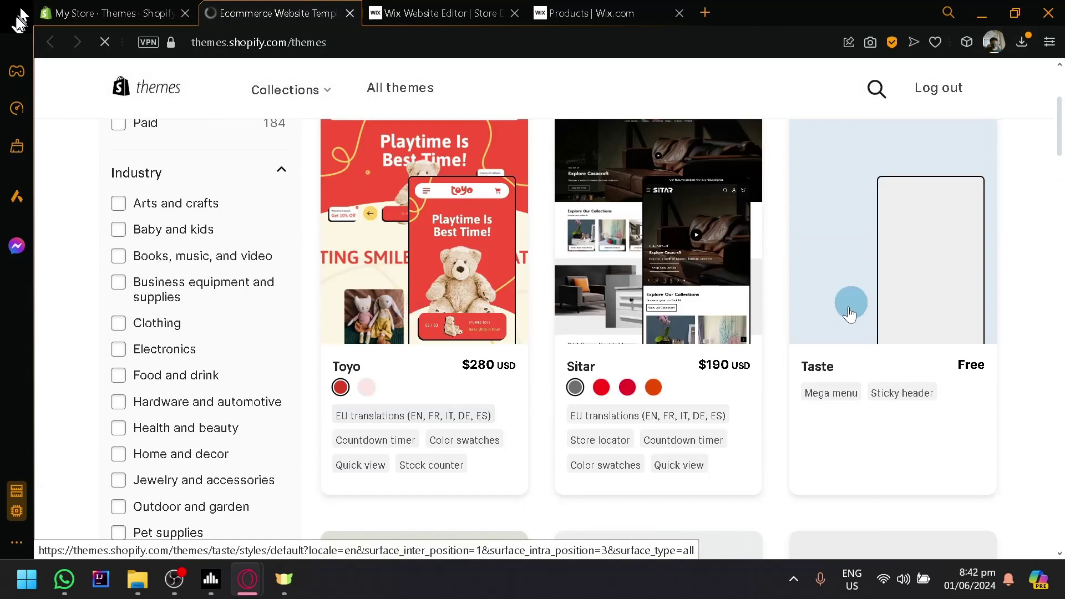
{"action": "scroll", "coordinate": [782, 305], "scroll_direction": "down", "scroll_amount": 2}
{"action": "scroll", "coordinate": [817, 268], "scroll_direction": "down", "scroll_amount": 8}
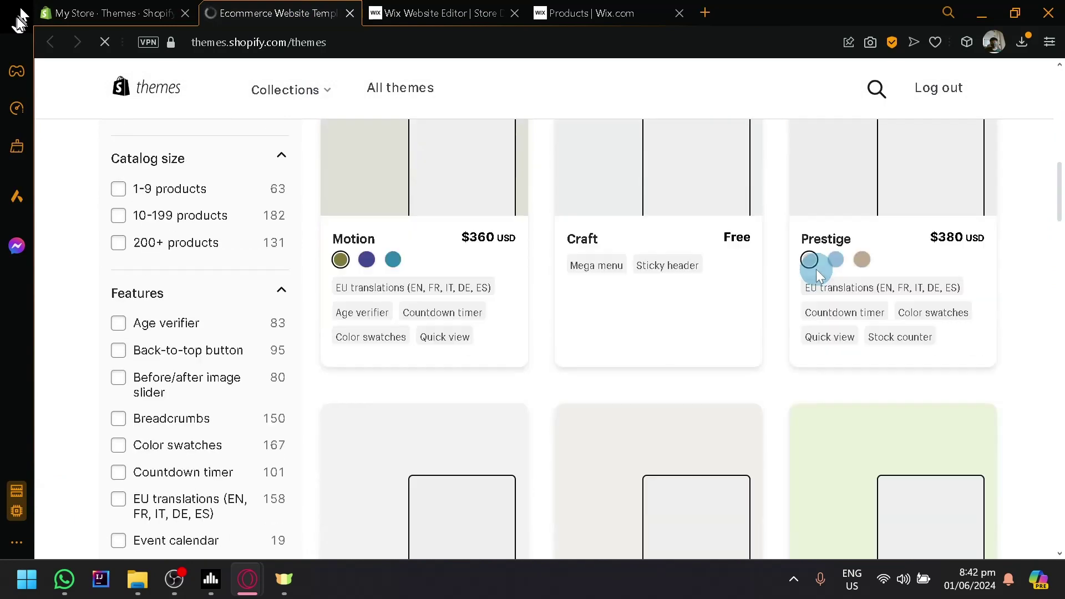
{"action": "scroll", "coordinate": [654, 308], "scroll_direction": "up", "scroll_amount": 8}
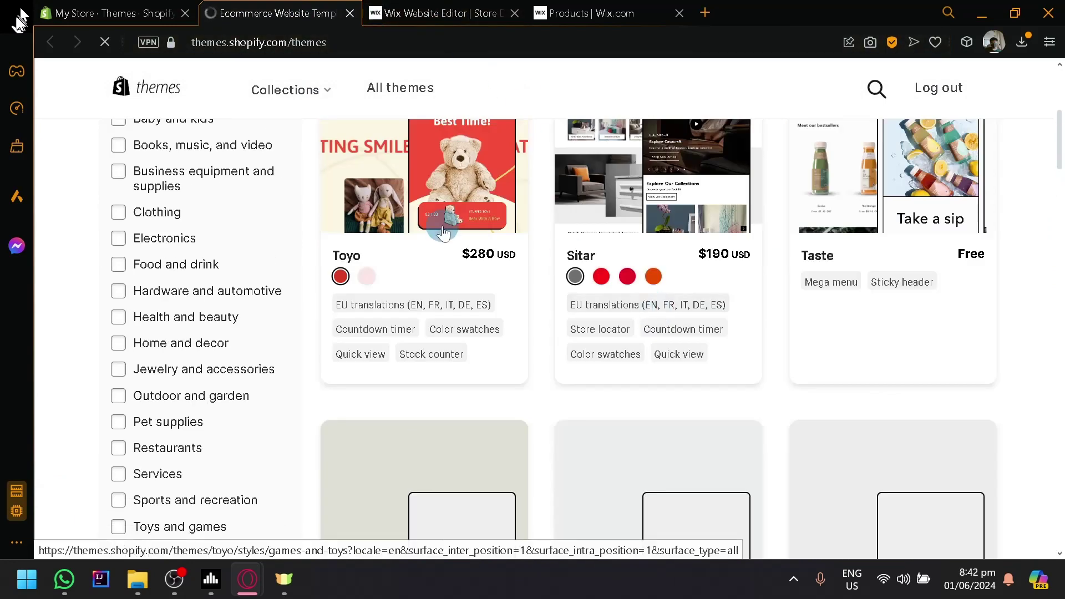
{"action": "scroll", "coordinate": [443, 233], "scroll_direction": "up", "scroll_amount": 4}
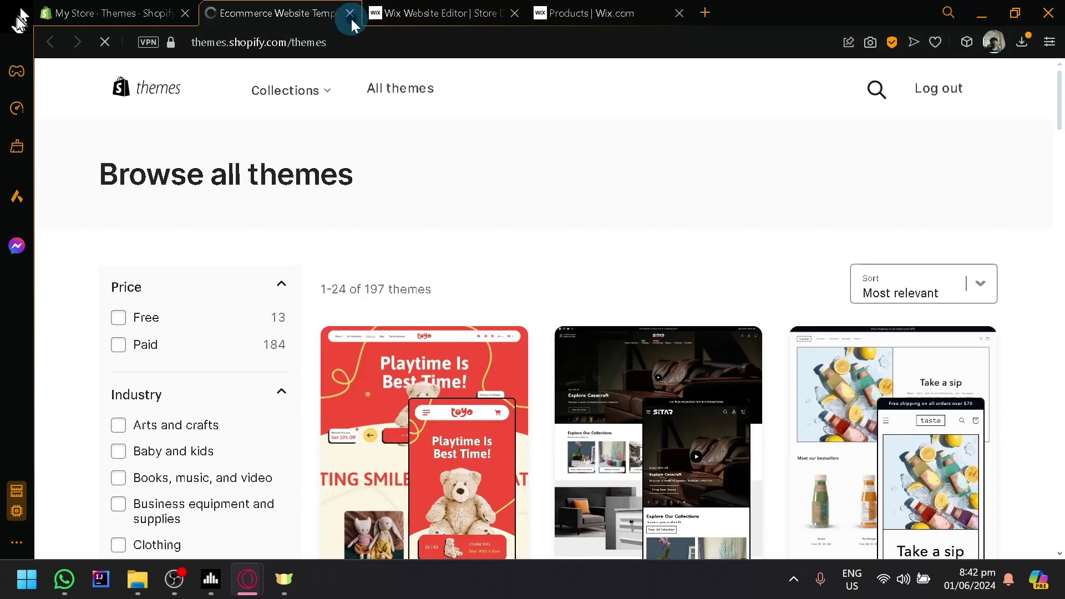
Close the theme store tab and open My Dashboard from the Wix editor's Site menu
{"action": "left_click", "coordinate": [351, 18]}
{"action": "left_click", "coordinate": [314, 7]}
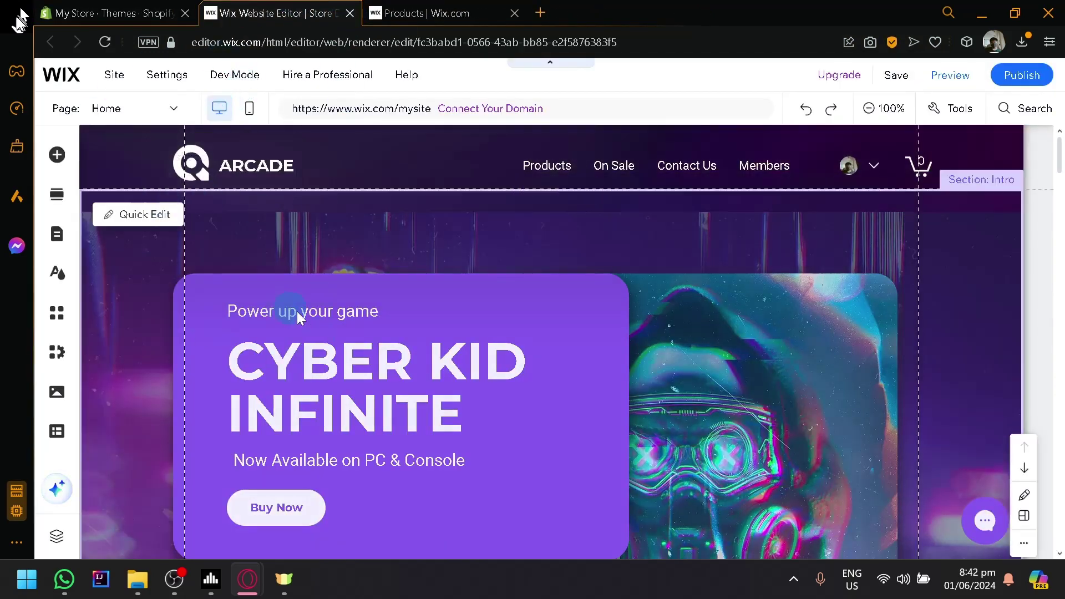
{"action": "scroll", "coordinate": [312, 251], "scroll_direction": "down", "scroll_amount": 4}
{"action": "scroll", "coordinate": [312, 252], "scroll_direction": "up", "scroll_amount": 4}
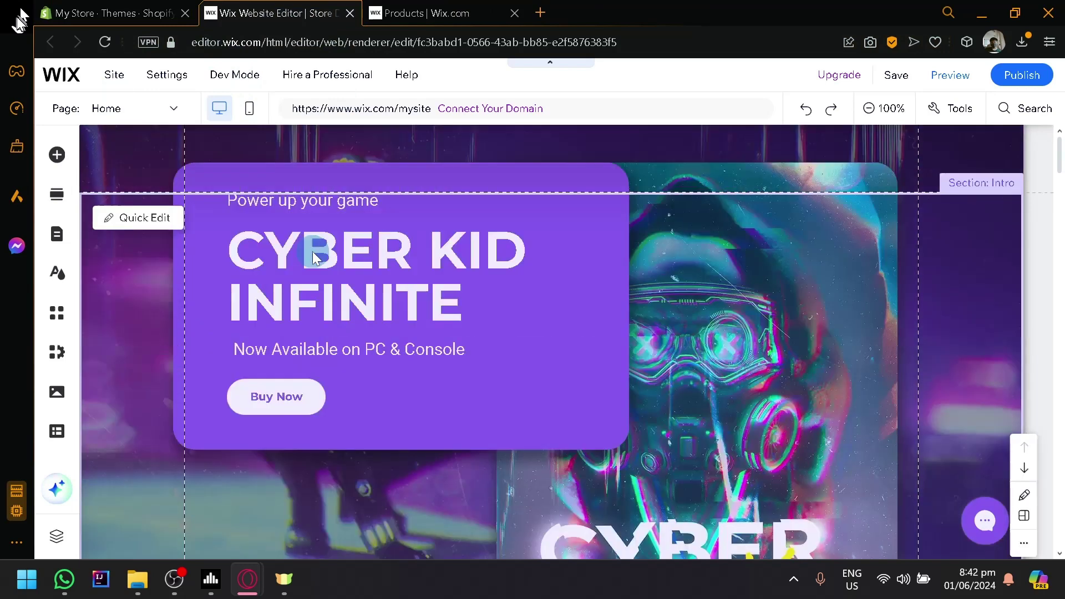
{"action": "mouse_move", "coordinate": [112, 79]}
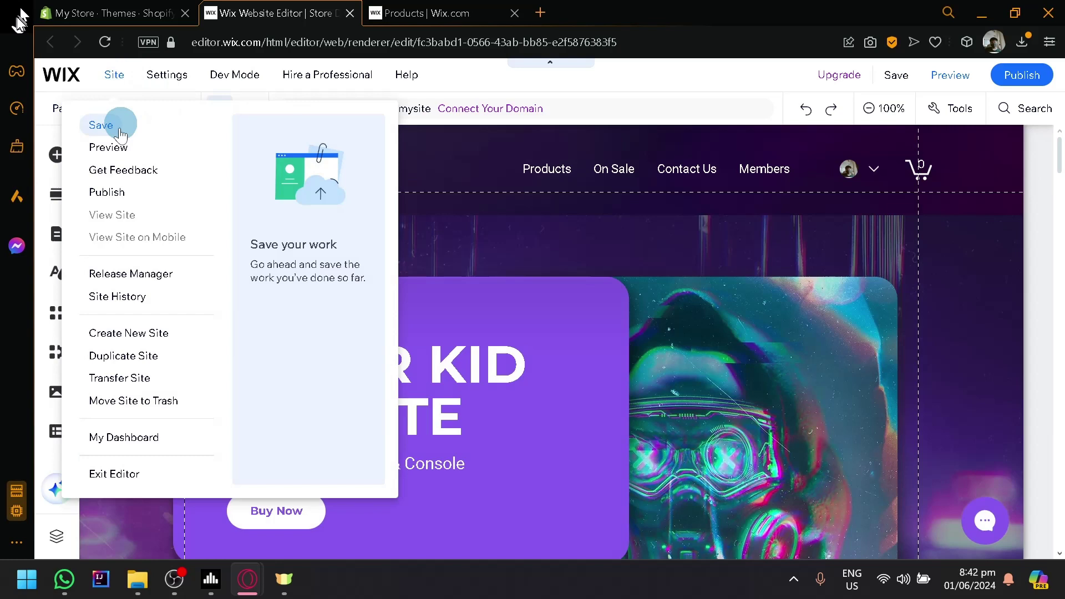
{"action": "left_click", "coordinate": [131, 442]}
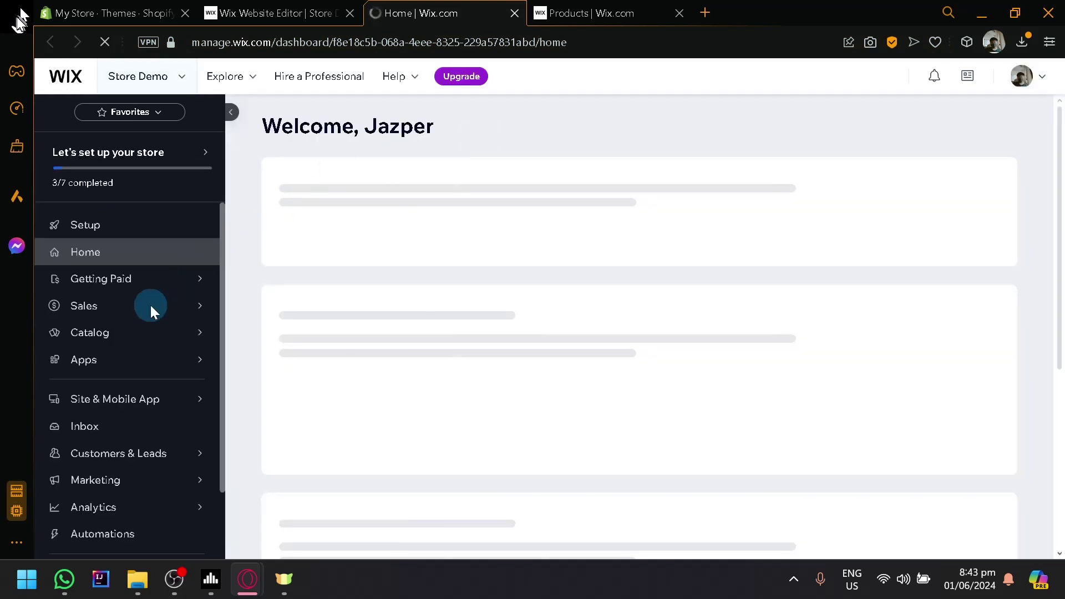
{"action": "scroll", "coordinate": [131, 400], "scroll_direction": "down", "scroll_amount": 2}
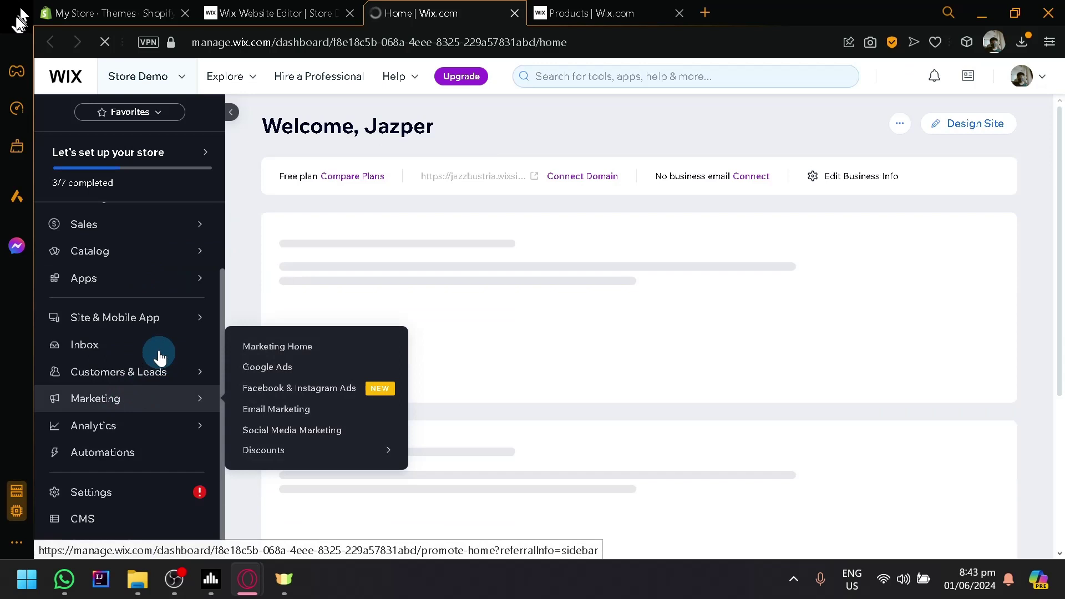
Select all 13 products under Catalog > Store Products and export them as CSV
{"action": "scroll", "coordinate": [153, 378], "scroll_direction": "up", "scroll_amount": 2}
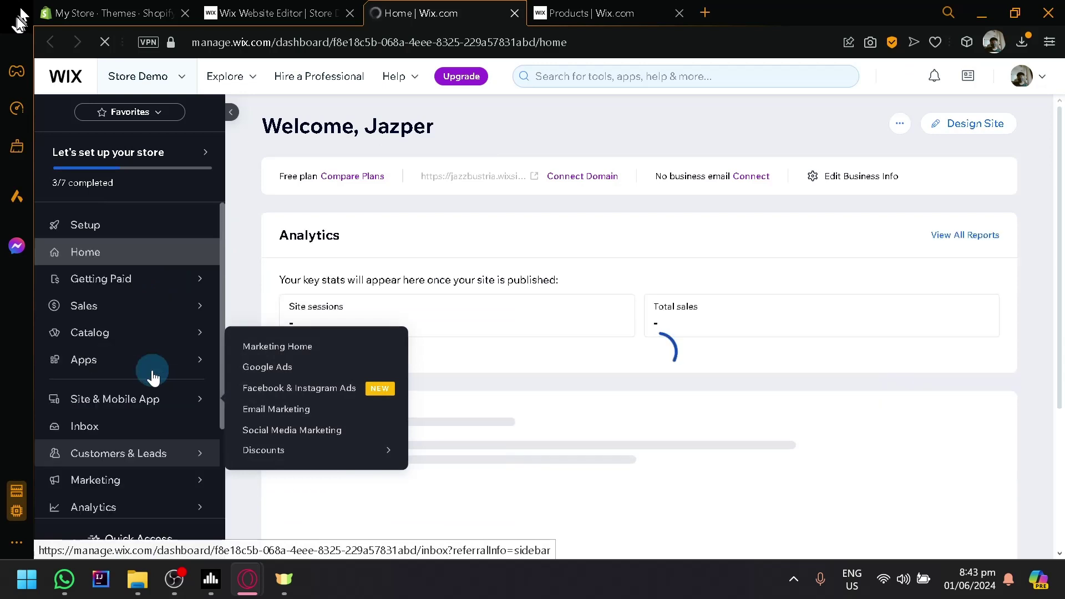
{"action": "left_click", "coordinate": [158, 339]}
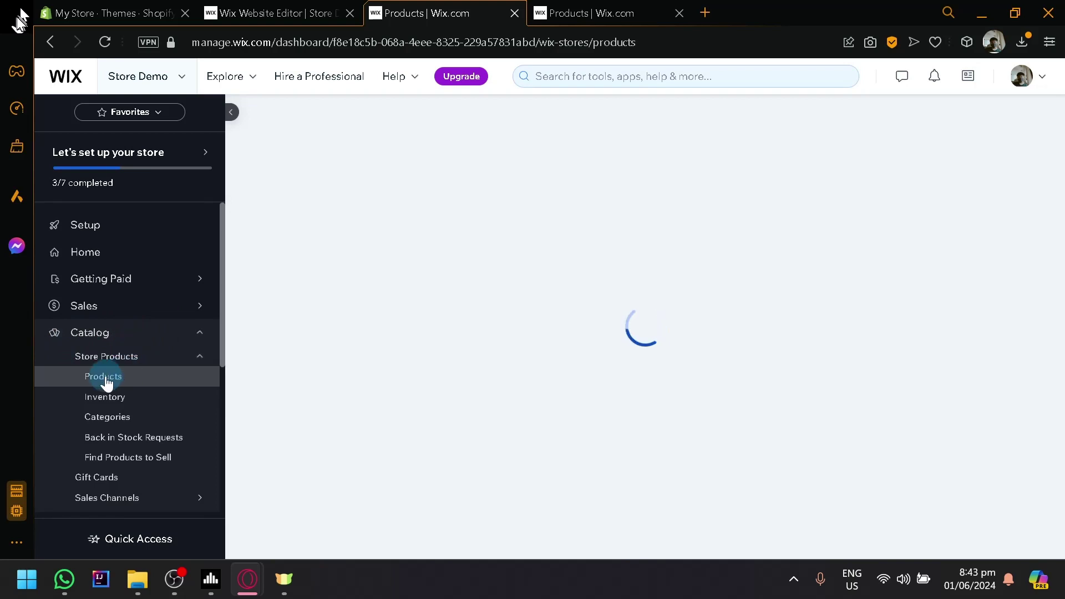
{"action": "left_click", "coordinate": [111, 391]}
{"action": "left_click", "coordinate": [159, 396]}
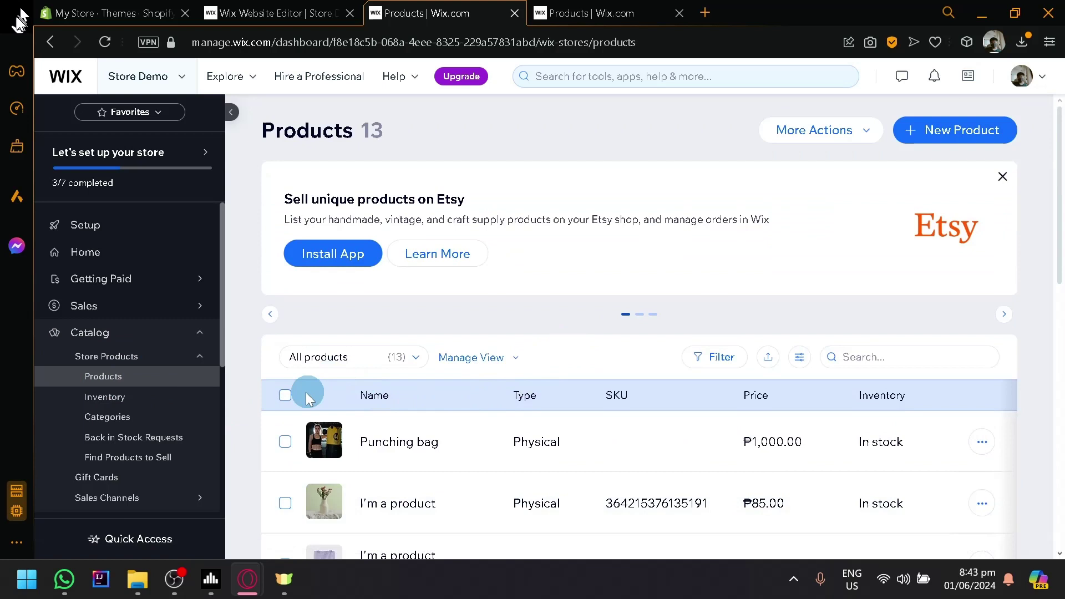
{"action": "left_click", "coordinate": [285, 398]}
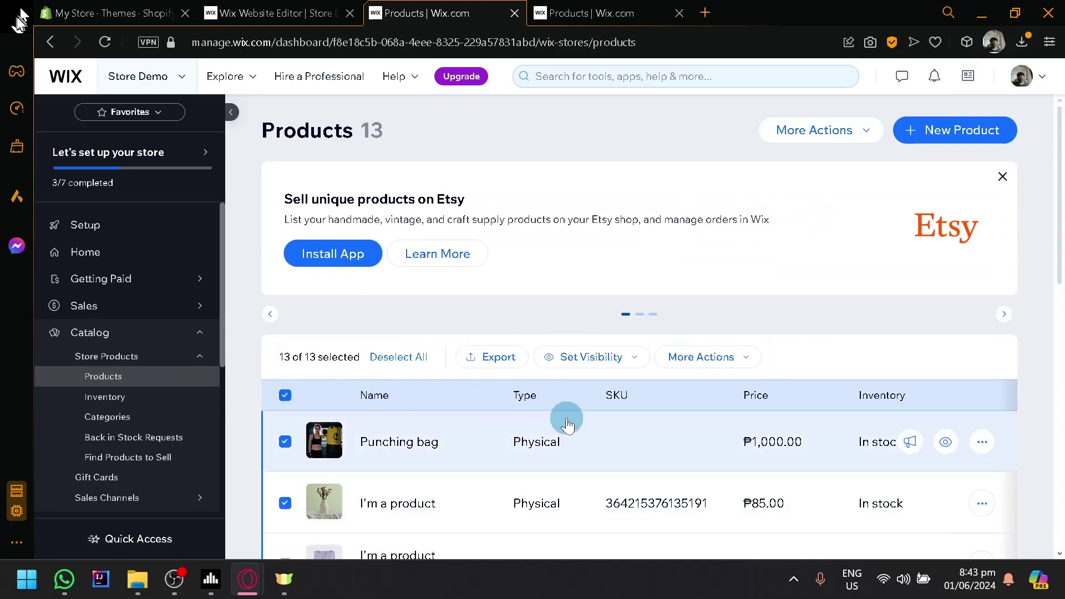
{"action": "left_click", "coordinate": [715, 372]}
{"action": "scroll", "coordinate": [611, 356], "scroll_direction": "down", "scroll_amount": 2}
{"action": "left_click", "coordinate": [496, 249]}
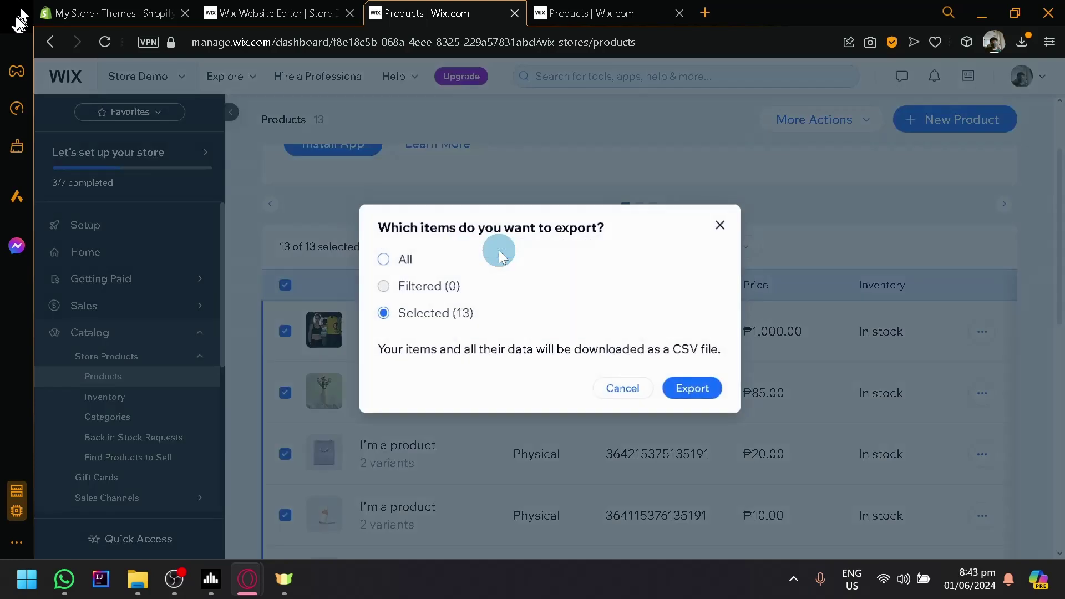
{"action": "left_click", "coordinate": [701, 388]}
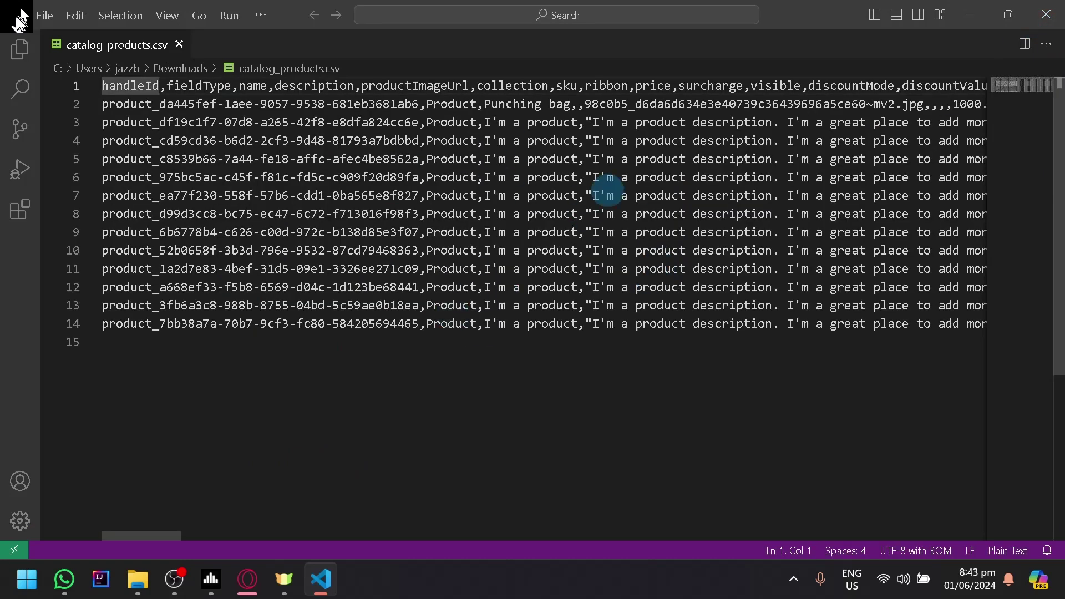
Inspect the product rows and description column in catalog_products.csv, then close VS Code
{"action": "left_click", "coordinate": [606, 161]}
{"action": "left_click", "coordinate": [889, 195]}
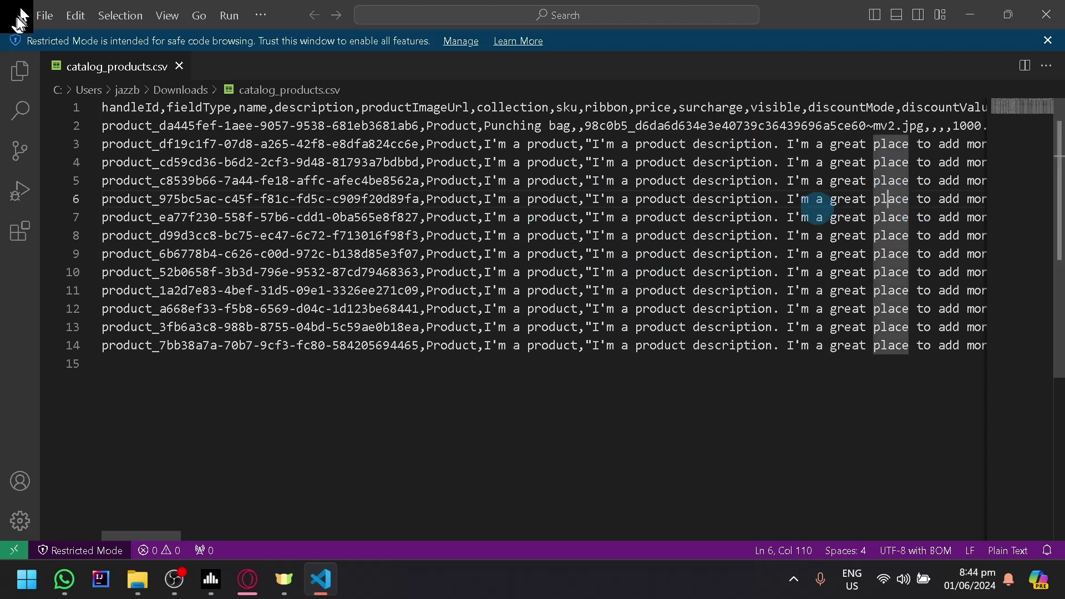
{"action": "scroll", "coordinate": [818, 208], "scroll_direction": "right", "scroll_amount": 5}
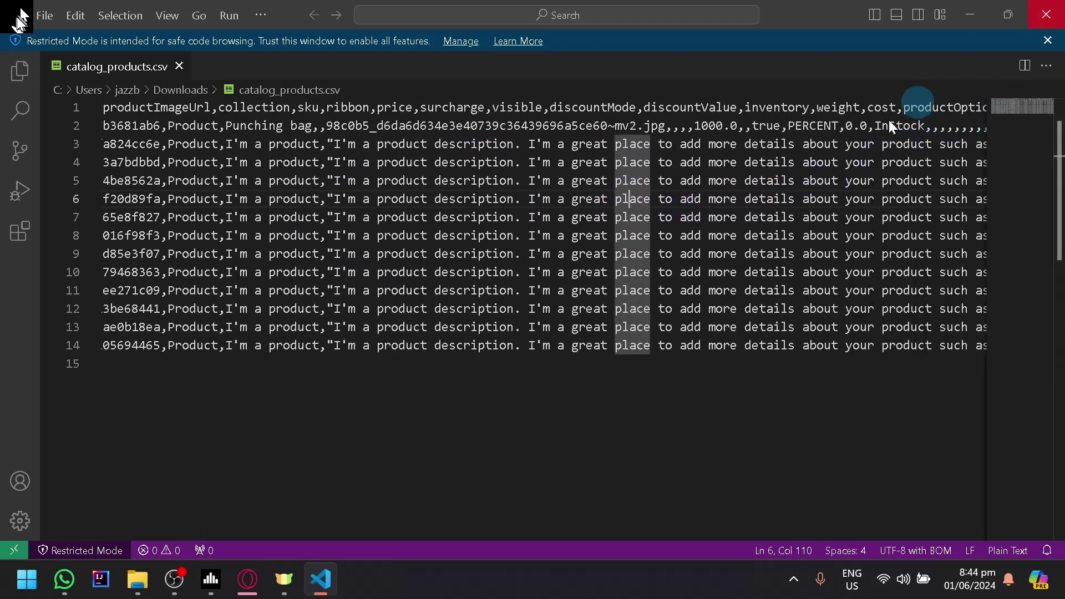
{"action": "left_click", "coordinate": [1043, 22]}
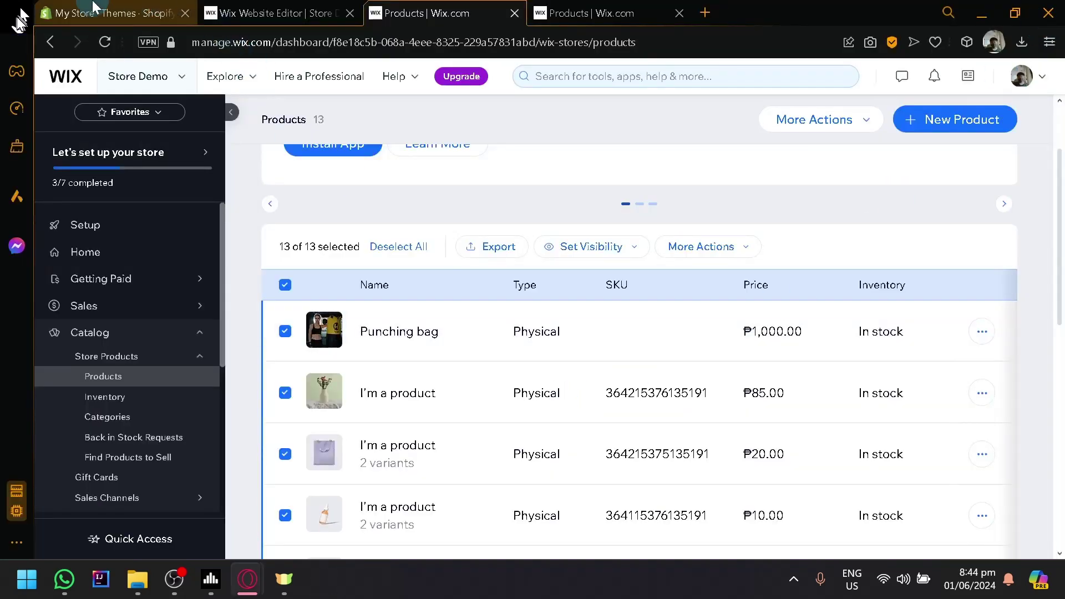
Upload catalog_products.csv through Shopify's product import, preview it, and import the products
{"action": "left_click", "coordinate": [114, 13]}
{"action": "left_click", "coordinate": [118, 163]}
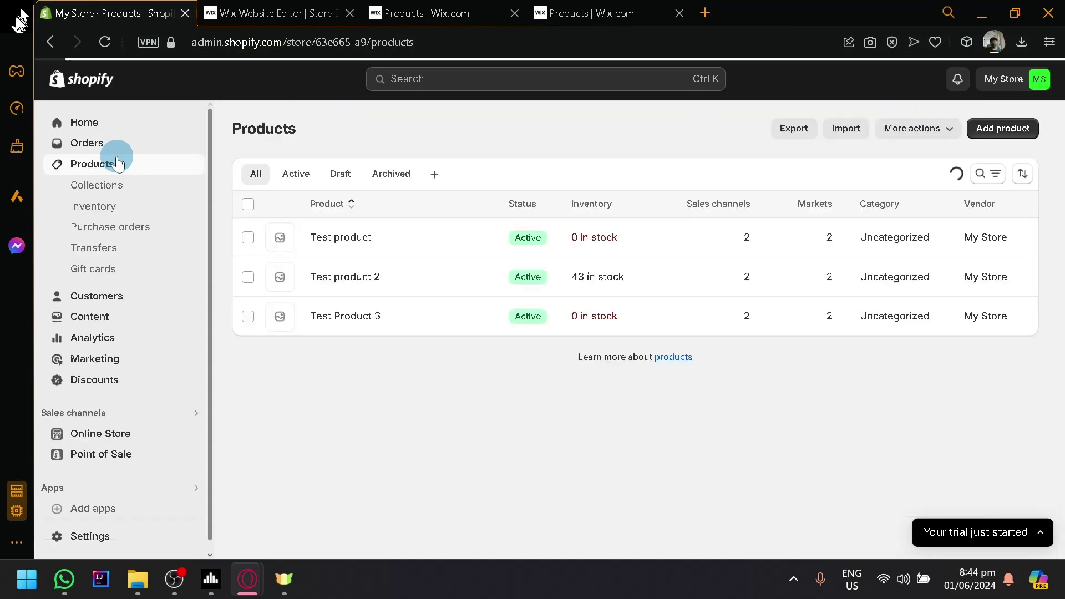
{"action": "left_click", "coordinate": [846, 132]}
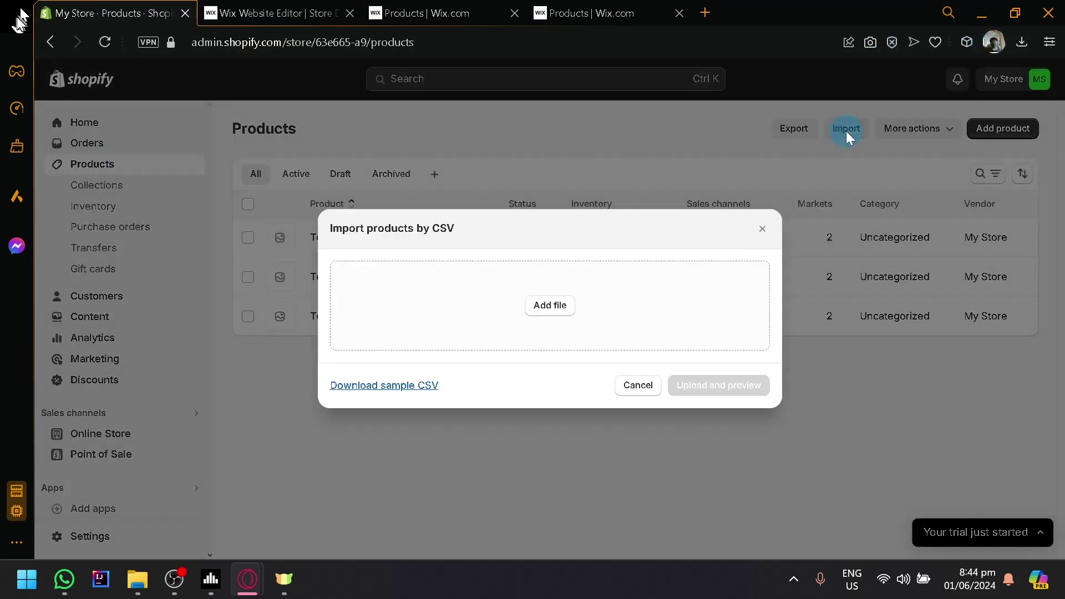
{"action": "left_click", "coordinate": [552, 308]}
{"action": "left_click_drag", "start_coordinate": [409, 322], "coordinate": [451, 340]}
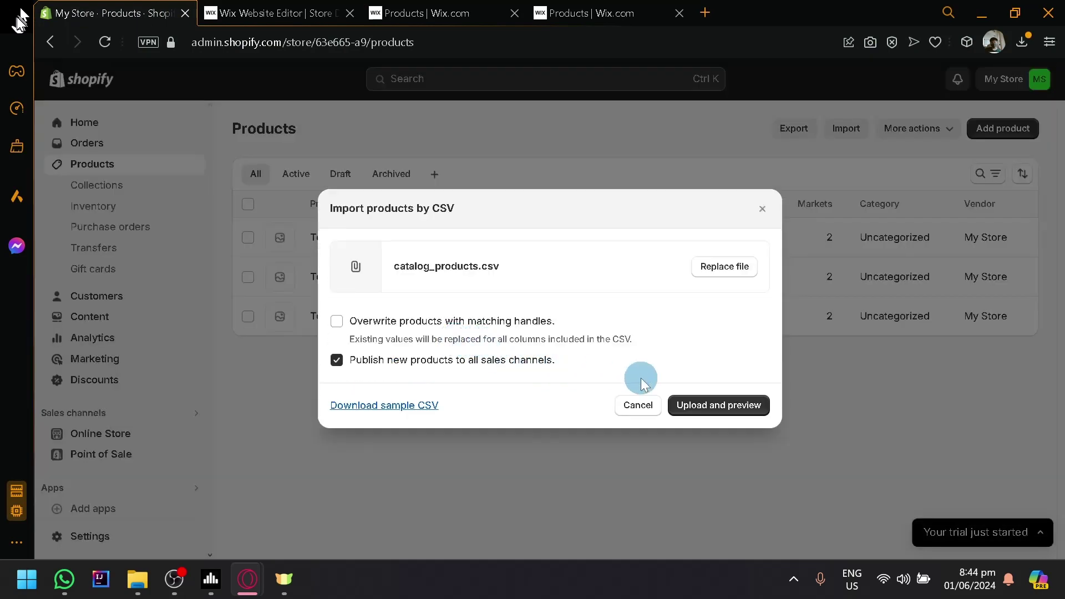
{"action": "left_click", "coordinate": [698, 406]}
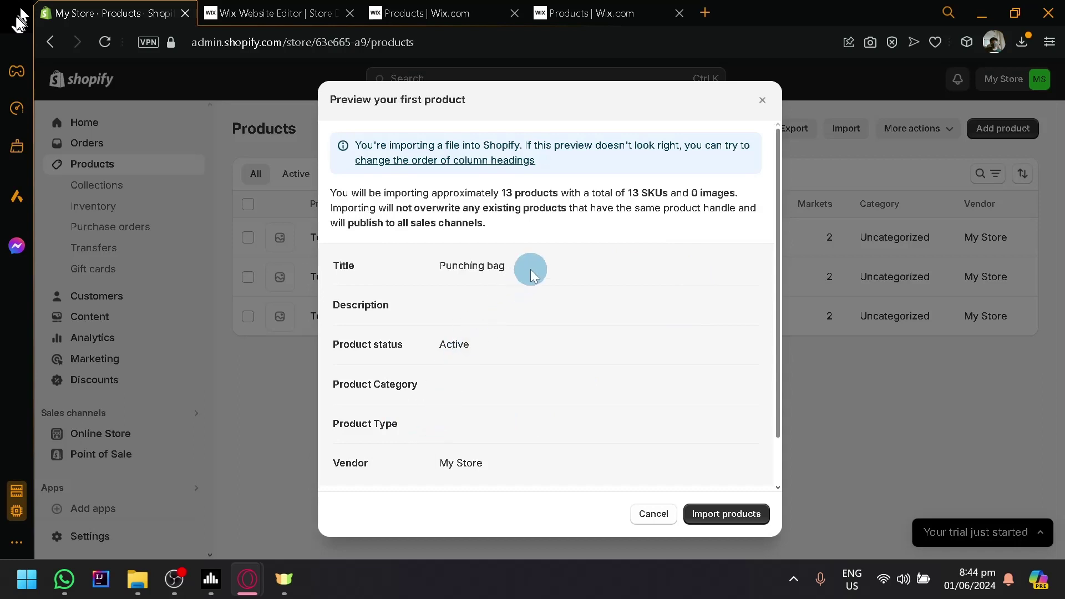
{"action": "scroll", "coordinate": [543, 274], "scroll_direction": "down", "scroll_amount": 1}
{"action": "scroll", "coordinate": [605, 341], "scroll_direction": "up", "scroll_amount": 1}
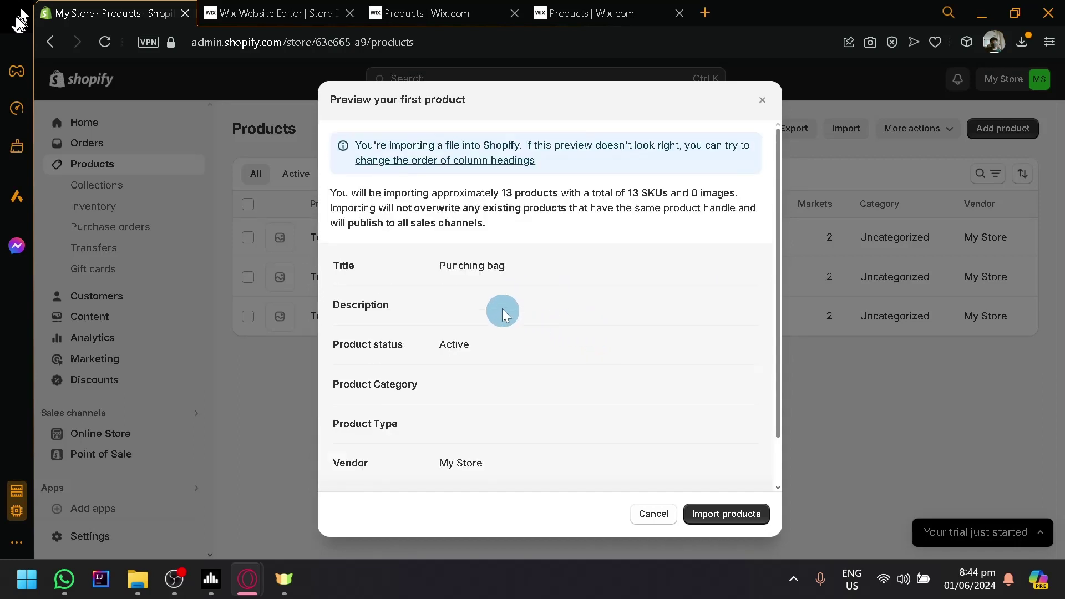
{"action": "scroll", "coordinate": [488, 288], "scroll_direction": "down", "scroll_amount": 1}
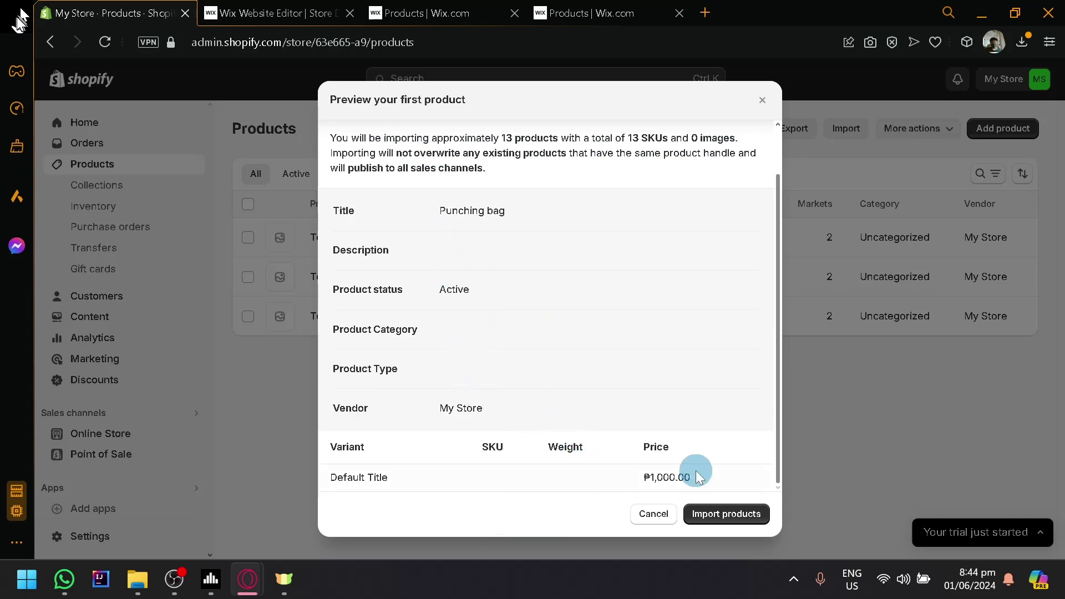
{"action": "left_click", "coordinate": [751, 519]}
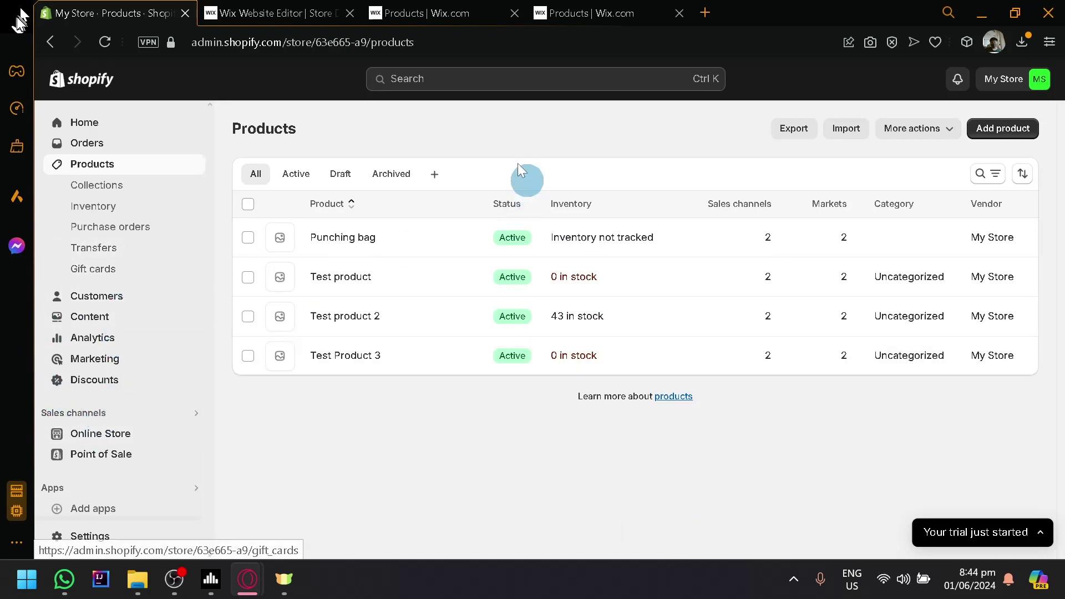
{"action": "left_click", "coordinate": [449, 236]}
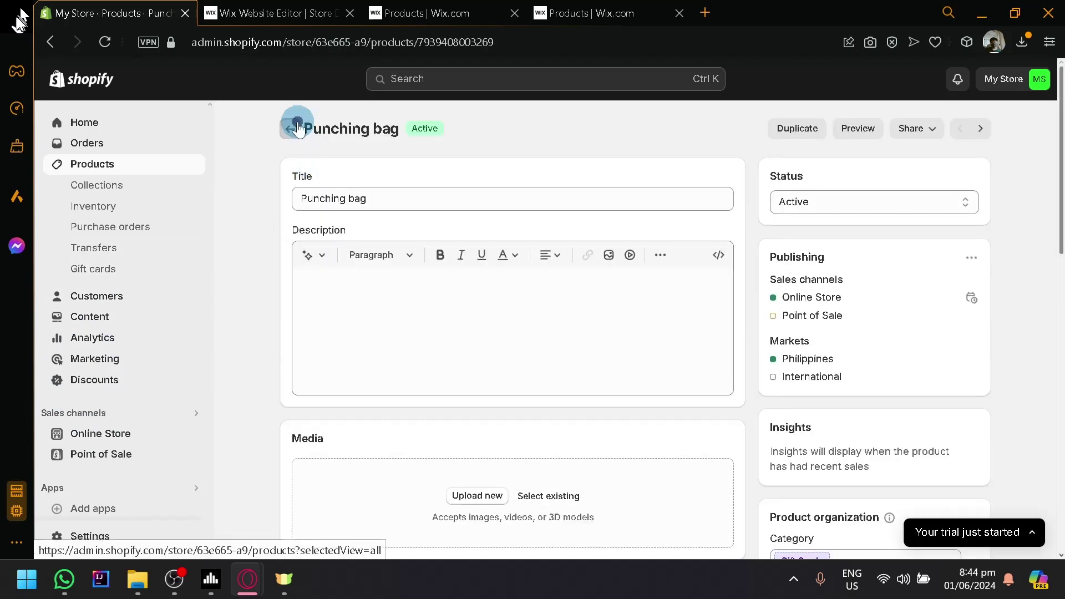
{"action": "left_click", "coordinate": [294, 129]}
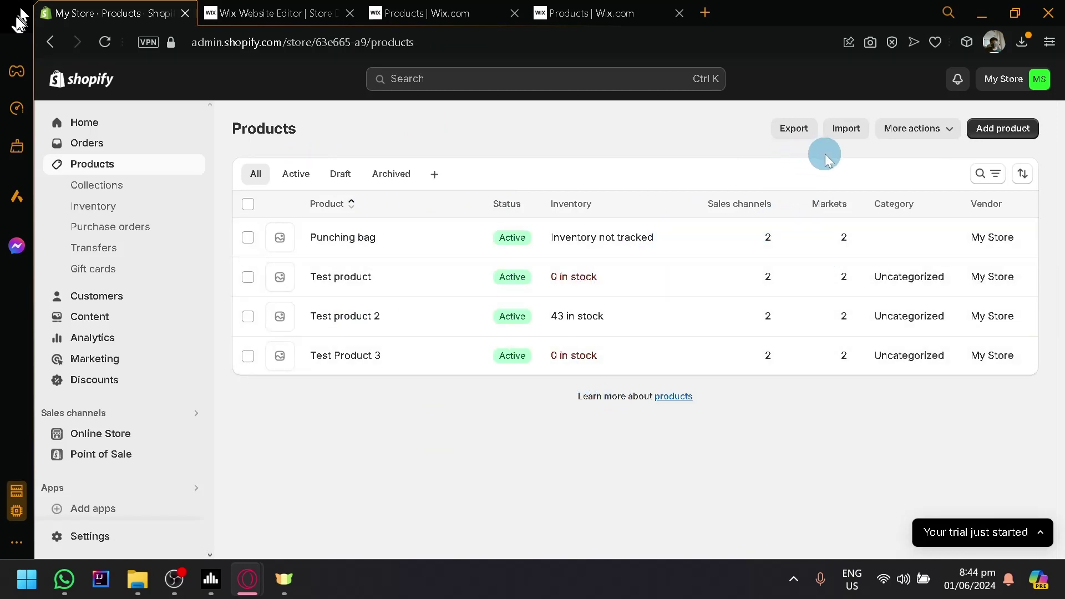
{"action": "left_click", "coordinate": [421, 16]}
{"action": "scroll", "coordinate": [436, 401], "scroll_direction": "down", "scroll_amount": 10}
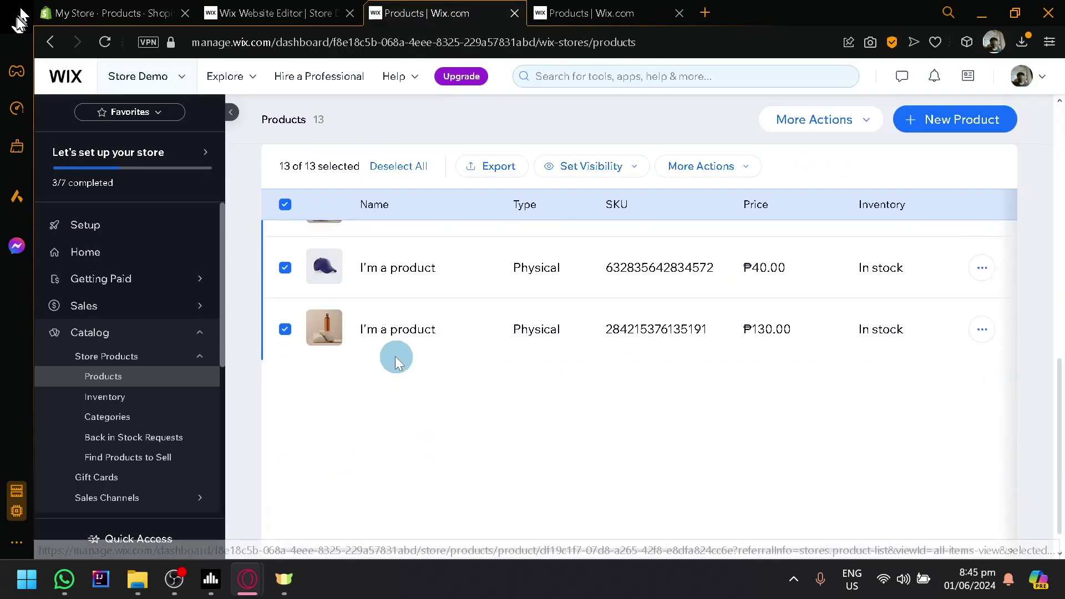
{"action": "scroll", "coordinate": [389, 355], "scroll_direction": "up", "scroll_amount": 10}
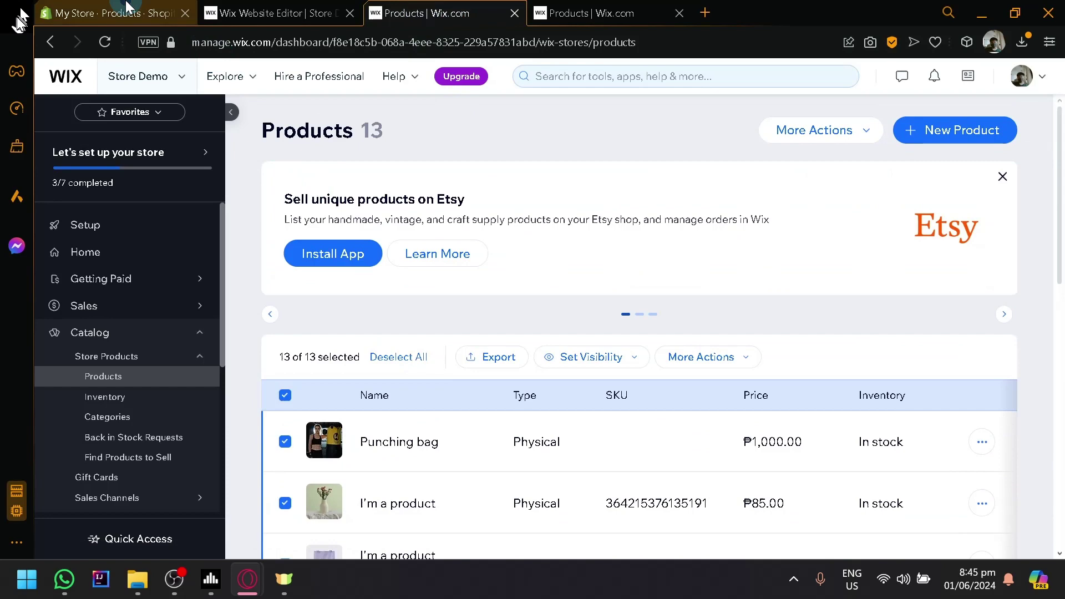
{"action": "left_click", "coordinate": [111, 13]}
{"action": "left_click", "coordinate": [99, 43]}
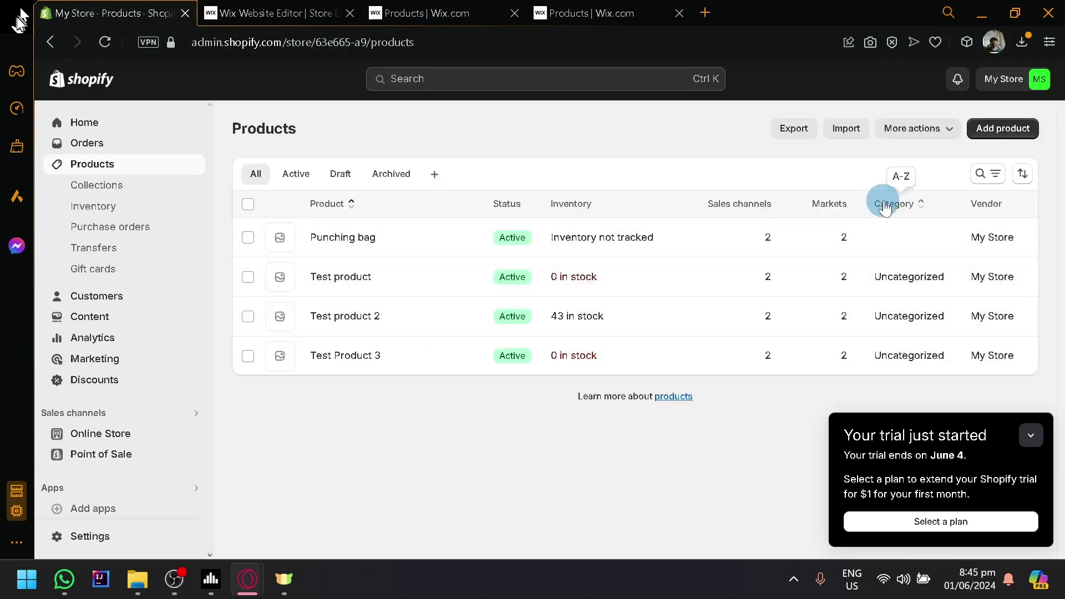
{"action": "left_click", "coordinate": [1031, 435]}
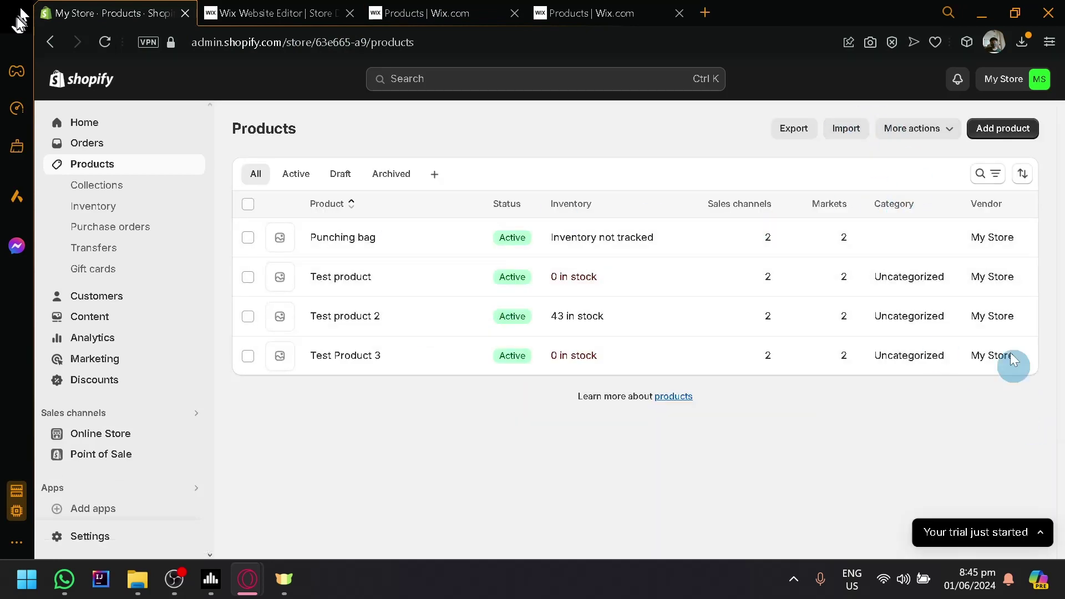
Download Shopify's sample product_template.csv, then return to the Wix products tab
{"action": "left_click", "coordinate": [852, 130]}
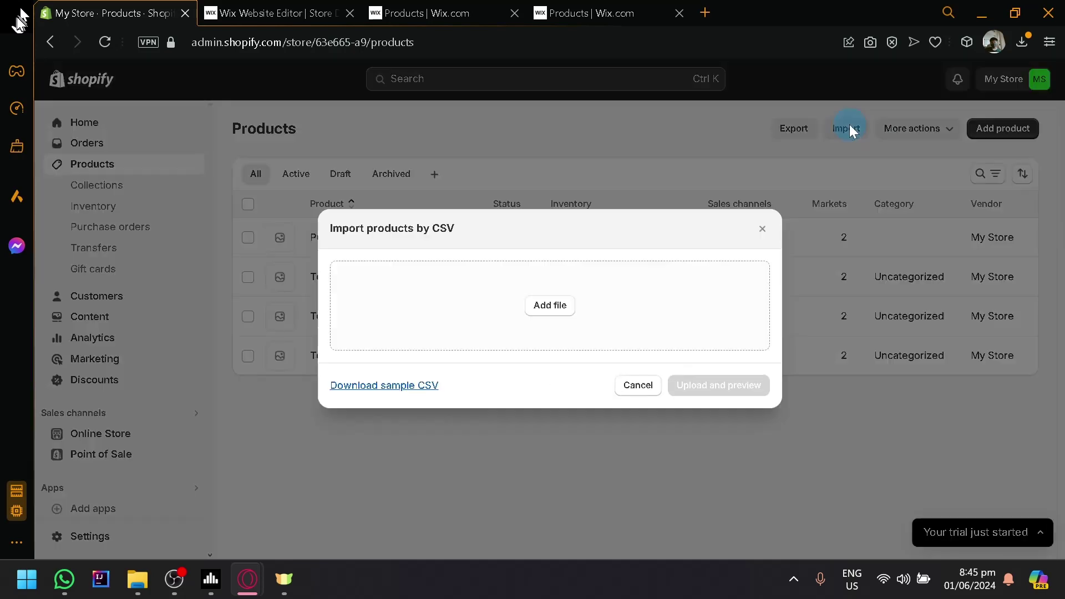
{"action": "left_click", "coordinate": [435, 388]}
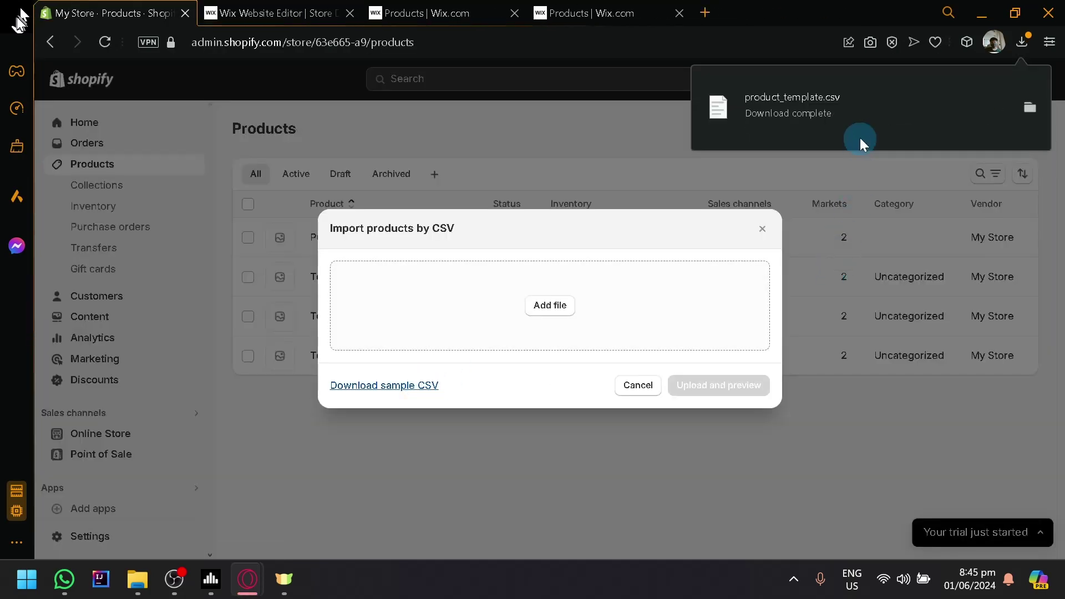
{"action": "left_click", "coordinate": [910, 305]}
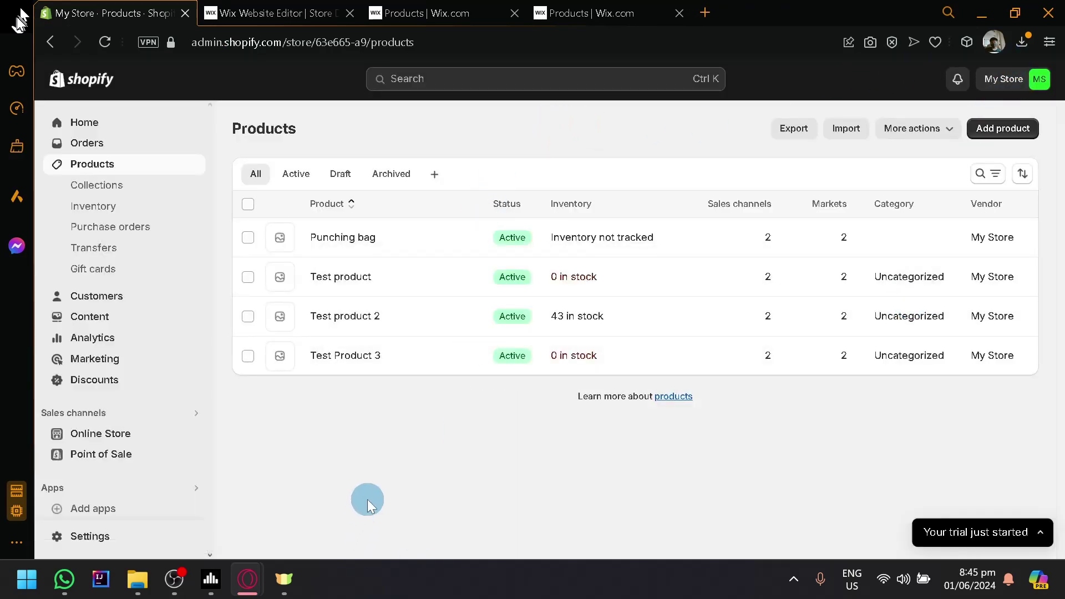
{"action": "left_click", "coordinate": [474, 11]}
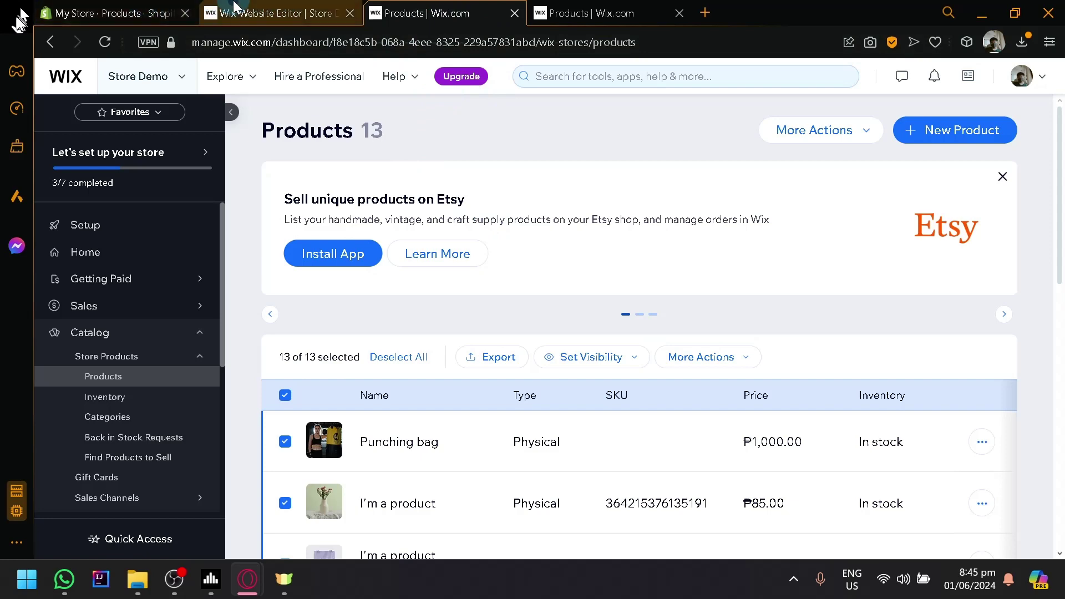
Check Shopify Customers and the Wix products tab, then open Online Store Themes with Dawn current
{"action": "left_click", "coordinate": [272, 13]}
{"action": "left_click", "coordinate": [111, 12]}
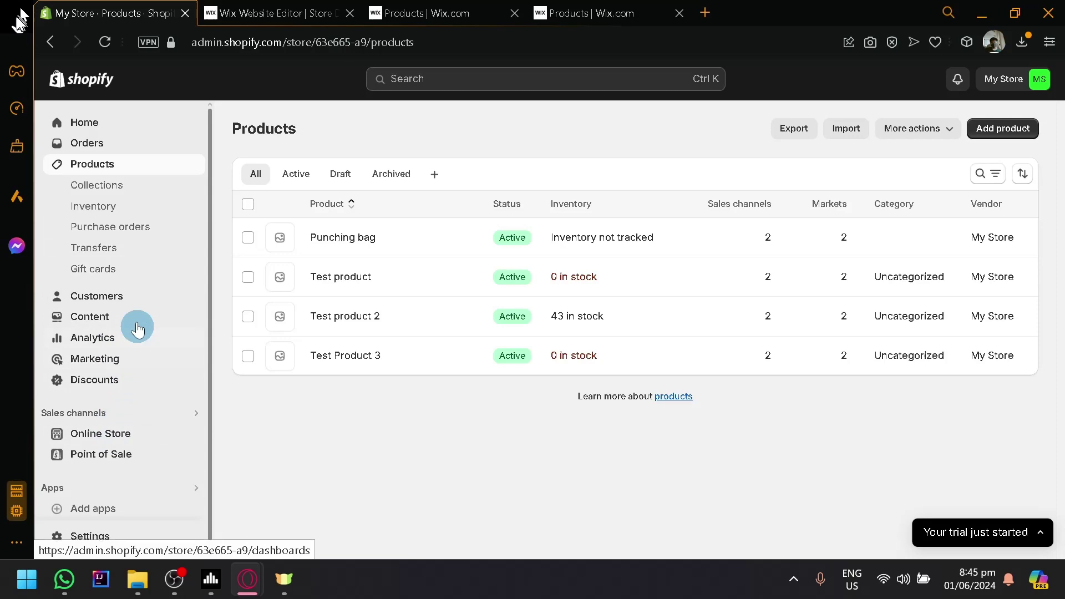
{"action": "left_click", "coordinate": [115, 307]}
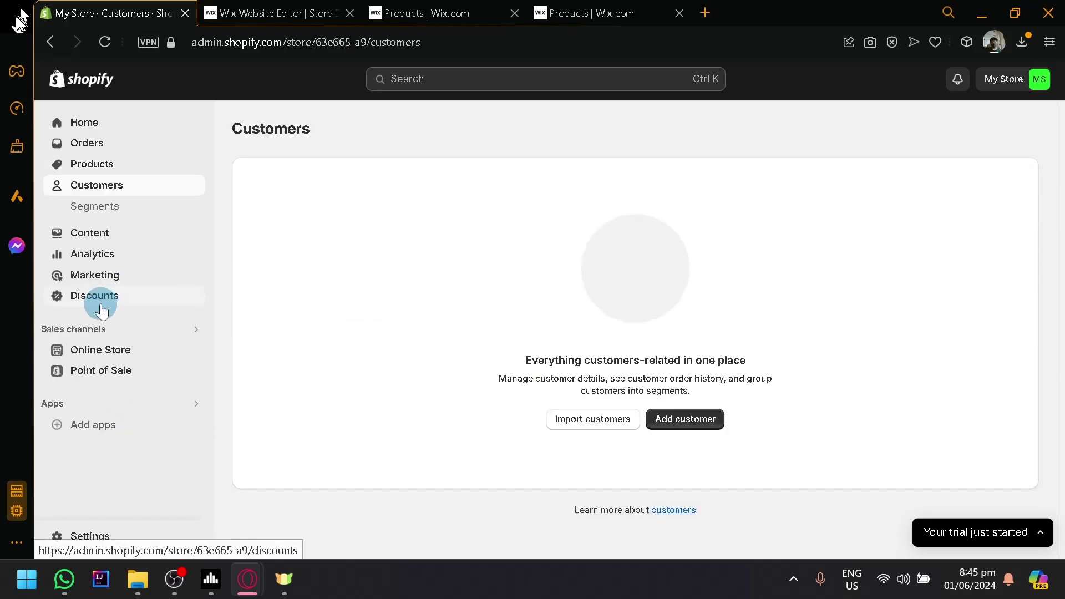
{"action": "left_click", "coordinate": [666, 423]}
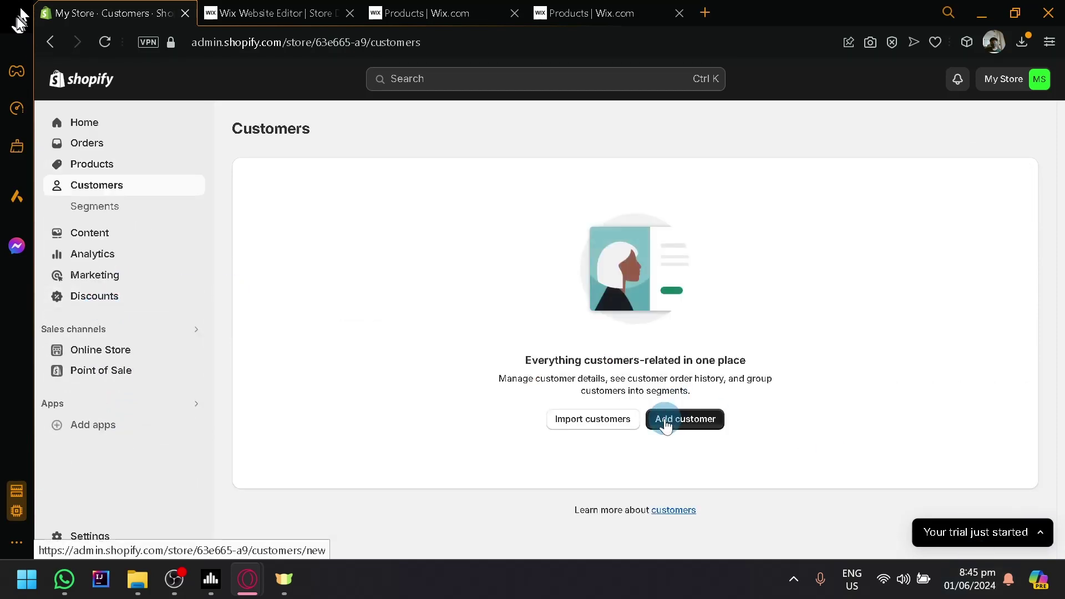
{"action": "left_click", "coordinate": [529, 16]}
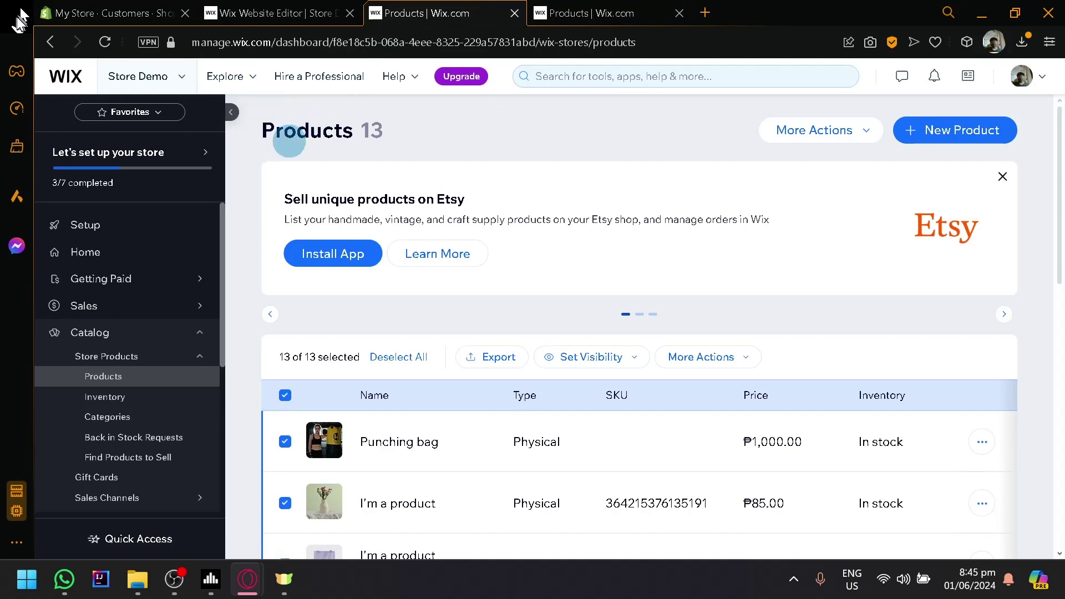
{"action": "left_click", "coordinate": [106, 12]}
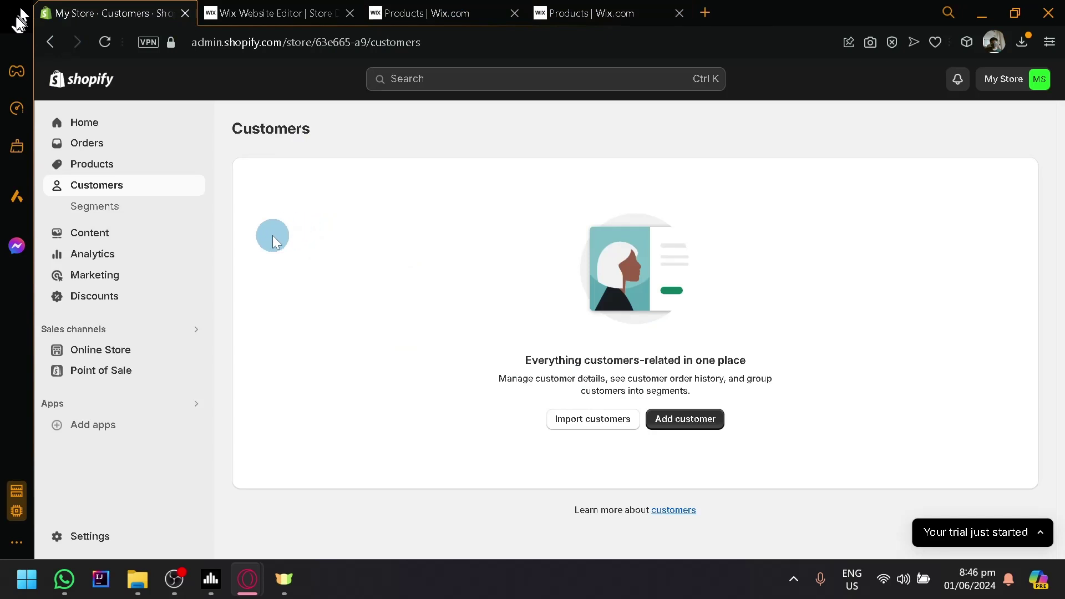
{"action": "left_click", "coordinate": [115, 355]}
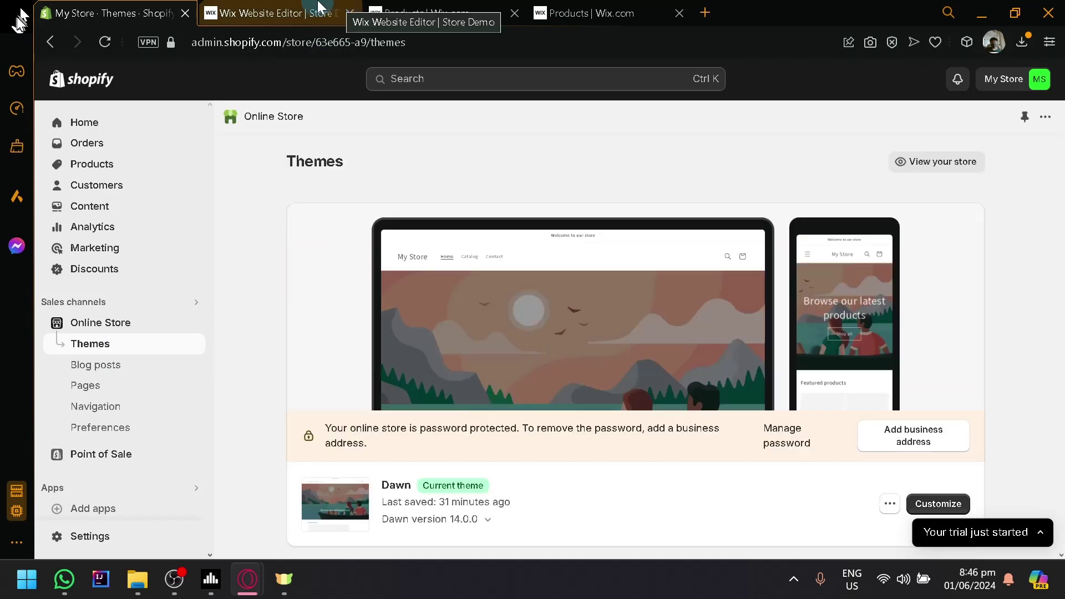
Customize the Dawn theme, glance at the Wix editor tab, and return to the theme editor
{"action": "scroll", "coordinate": [870, 341], "scroll_direction": "down", "scroll_amount": 4}
{"action": "left_click", "coordinate": [938, 270]}
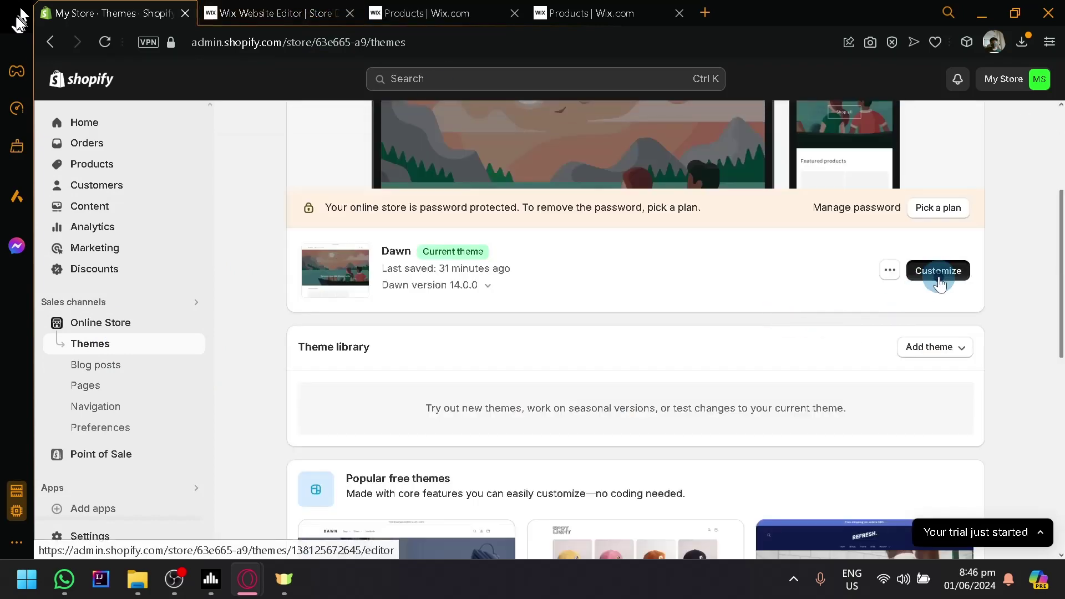
{"action": "left_click", "coordinate": [286, 13]}
{"action": "scroll", "coordinate": [611, 364], "scroll_direction": "down", "scroll_amount": 6}
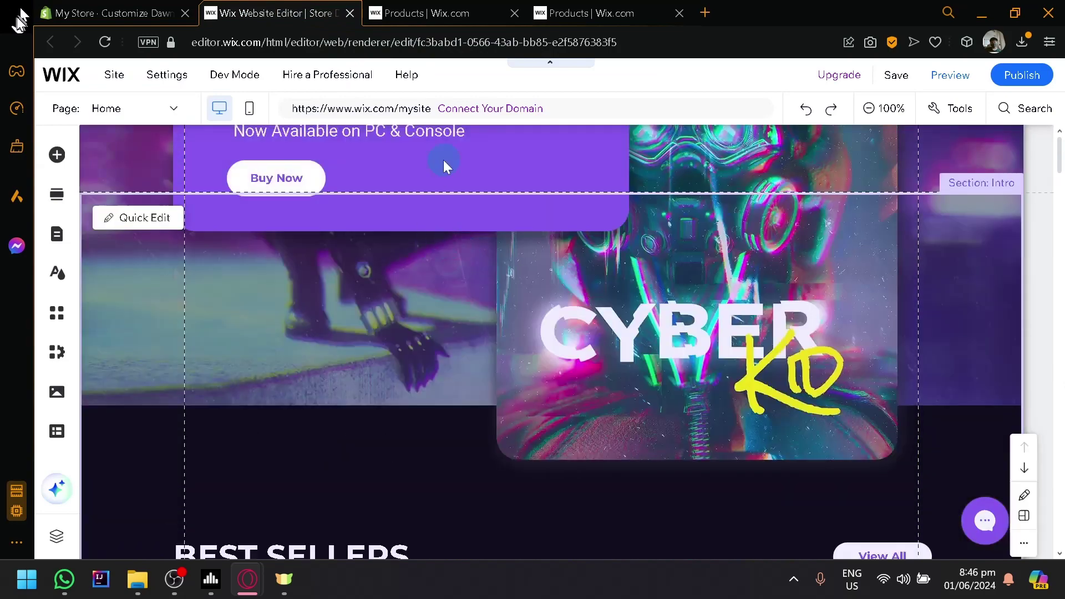
{"action": "scroll", "coordinate": [369, 205], "scroll_direction": "up", "scroll_amount": 4}
{"action": "scroll", "coordinate": [352, 215], "scroll_direction": "down", "scroll_amount": 10}
{"action": "scroll", "coordinate": [352, 204], "scroll_direction": "up", "scroll_amount": 6}
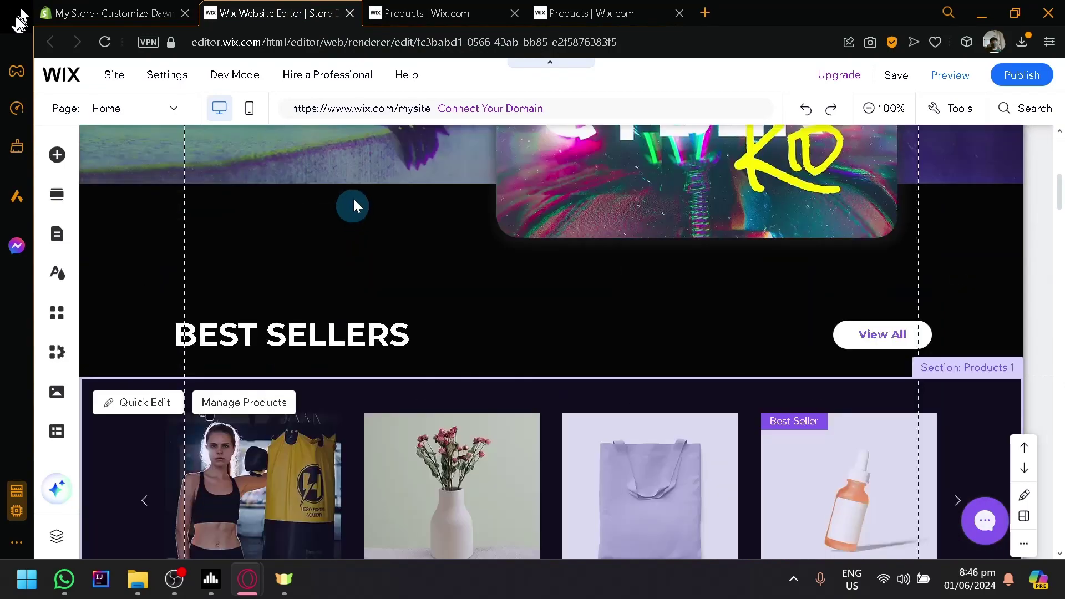
{"action": "left_click", "coordinate": [150, 7]}
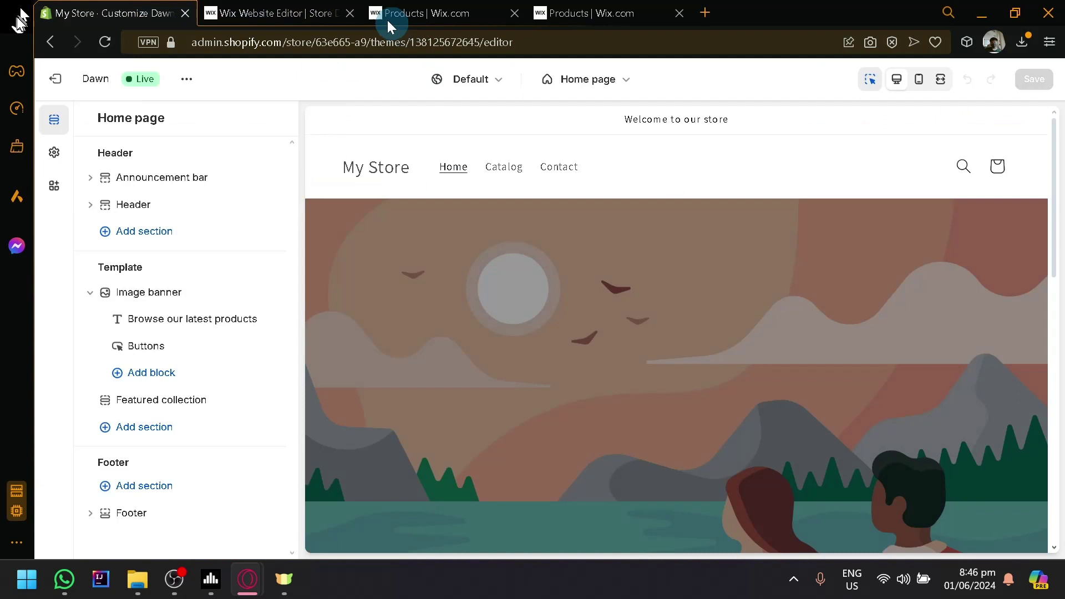
Close the three Wix tabs and select the home page's Image banner section
{"action": "left_click", "coordinate": [350, 13]}
{"action": "left_click", "coordinate": [350, 13]}
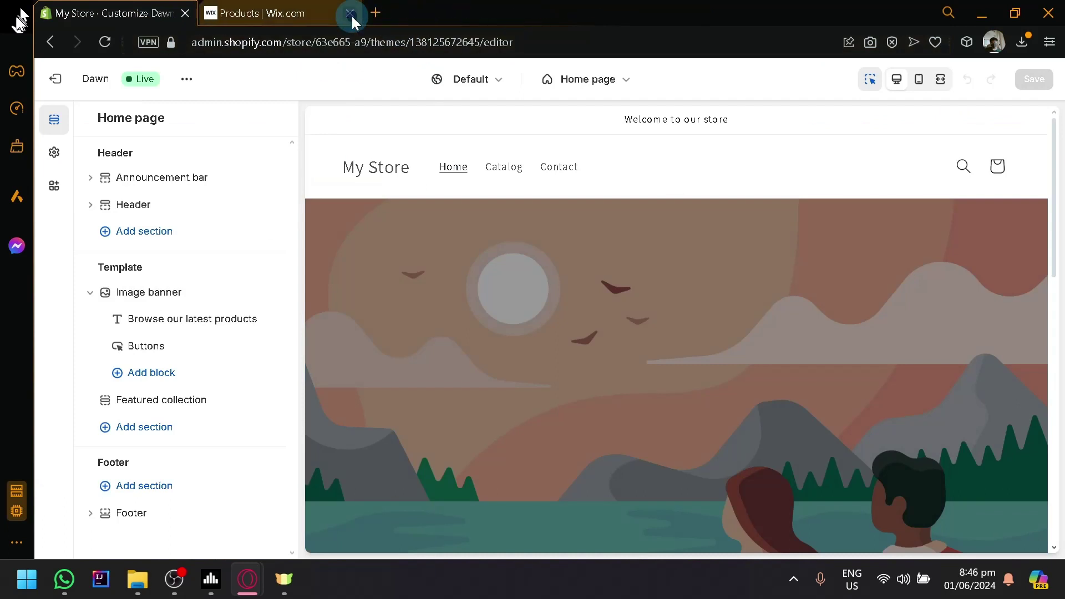
{"action": "left_click", "coordinate": [350, 13]}
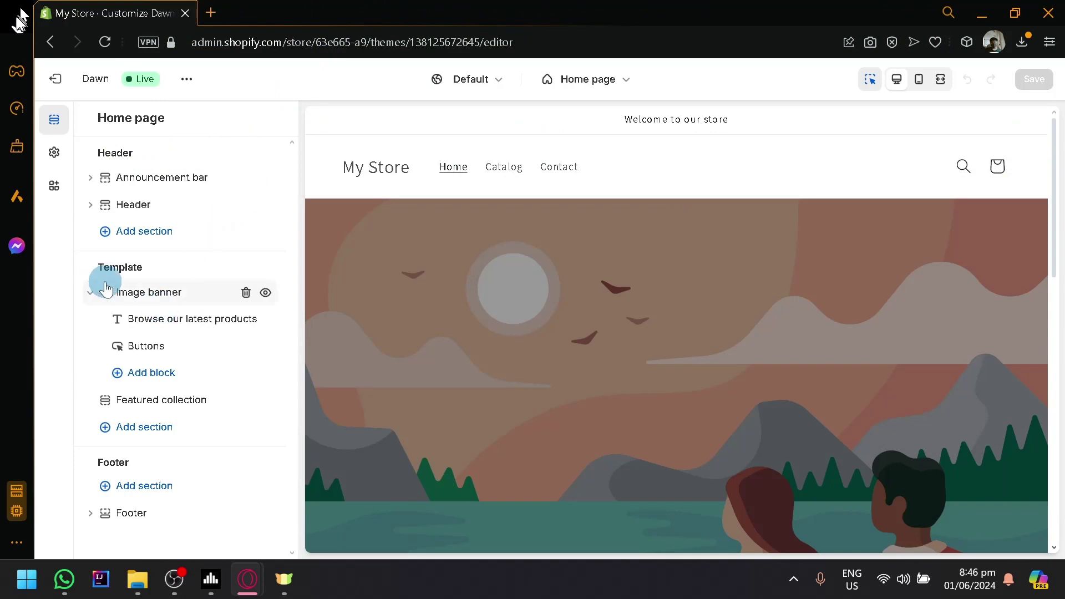
{"action": "scroll", "coordinate": [690, 335], "scroll_direction": "down", "scroll_amount": 10}
{"action": "scroll", "coordinate": [541, 202], "scroll_direction": "up", "scroll_amount": 2}
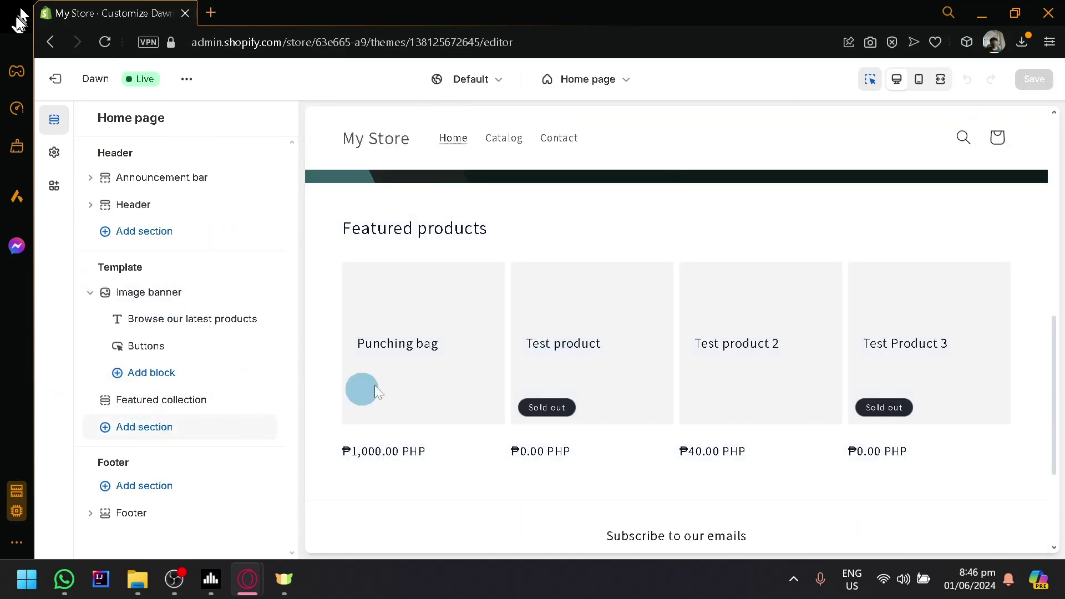
{"action": "scroll", "coordinate": [388, 389], "scroll_direction": "down", "scroll_amount": 3}
{"action": "scroll", "coordinate": [411, 388], "scroll_direction": "up", "scroll_amount": 10}
{"action": "scroll", "coordinate": [421, 360], "scroll_direction": "down", "scroll_amount": 4}
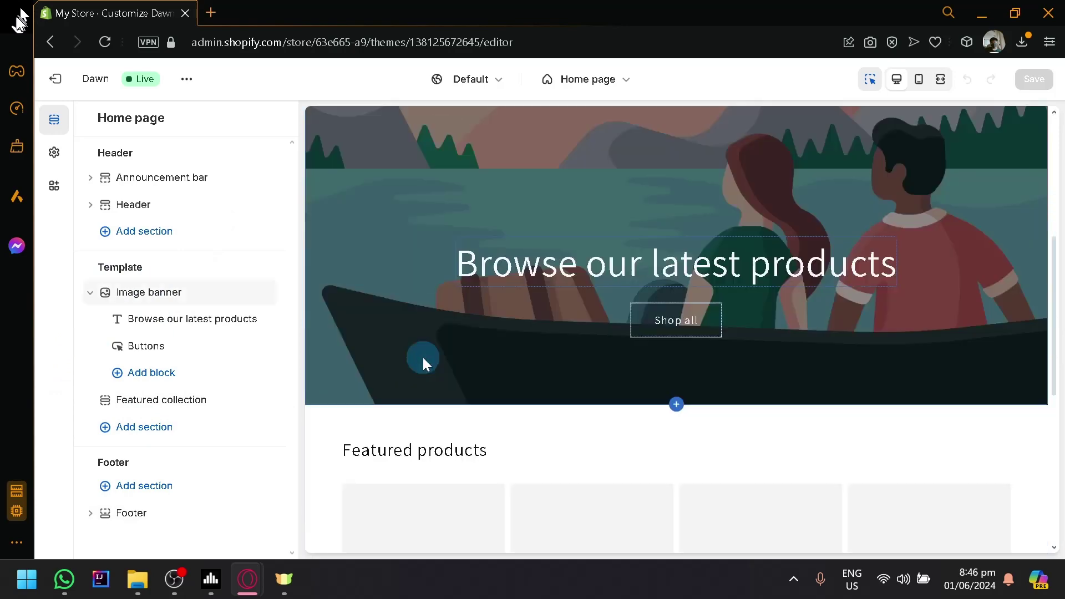
{"action": "left_click", "coordinate": [423, 357]}
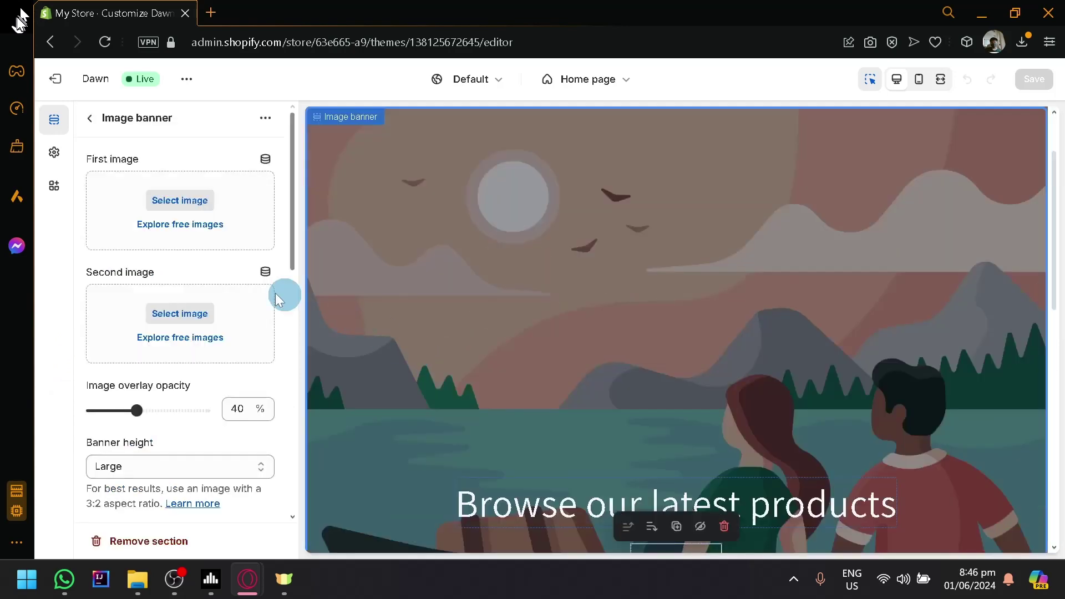
Change the Image banner height from Large to Small
{"action": "scroll", "coordinate": [222, 332], "scroll_direction": "down", "scroll_amount": 4}
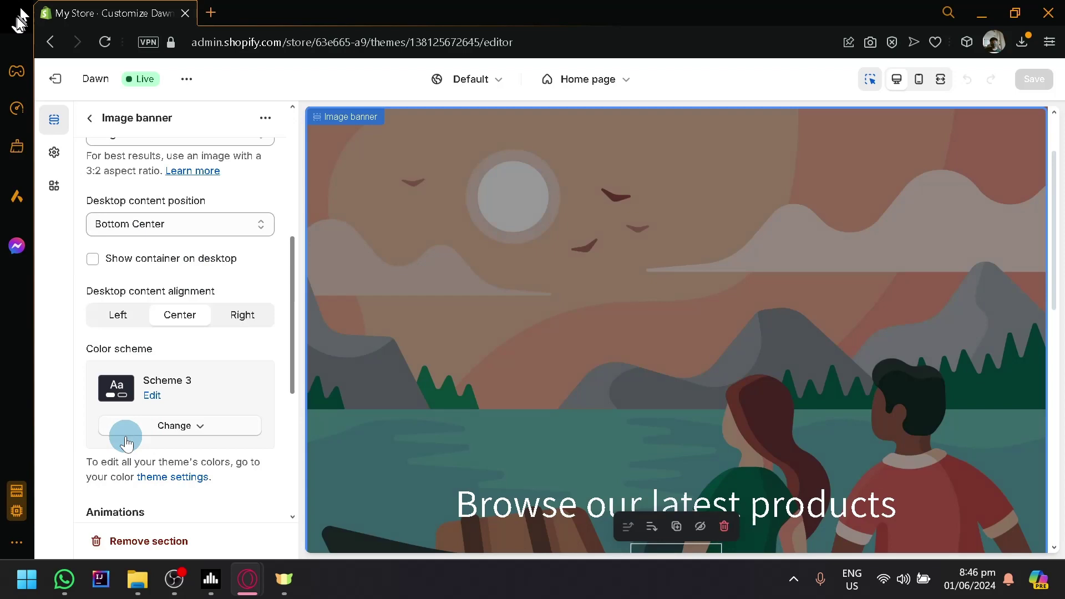
{"action": "scroll", "coordinate": [126, 443], "scroll_direction": "down", "scroll_amount": 4}
{"action": "scroll", "coordinate": [131, 447], "scroll_direction": "up", "scroll_amount": 10}
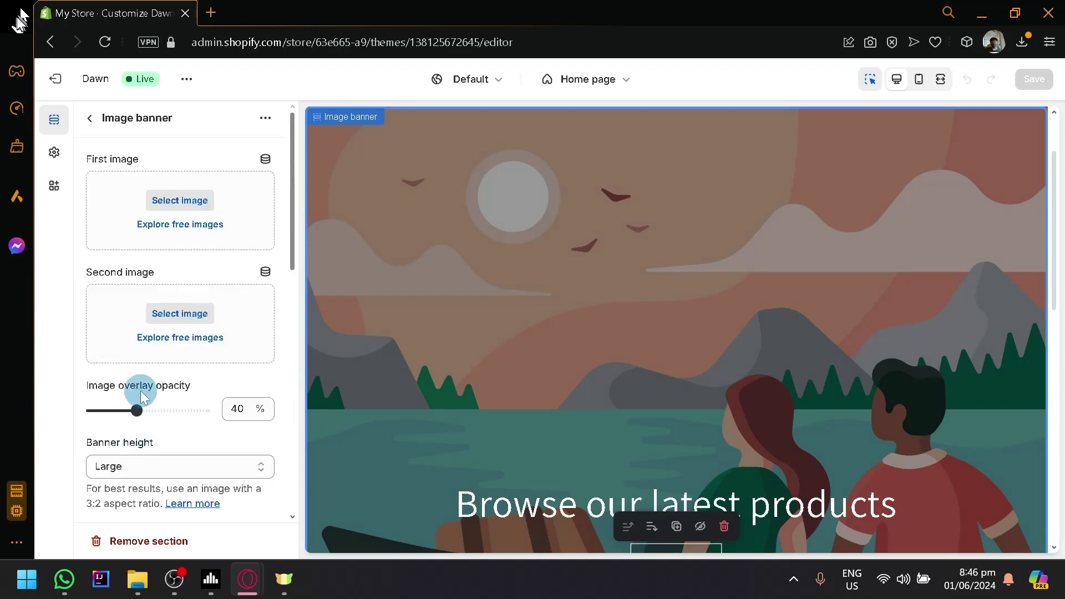
{"action": "left_click", "coordinate": [169, 467]}
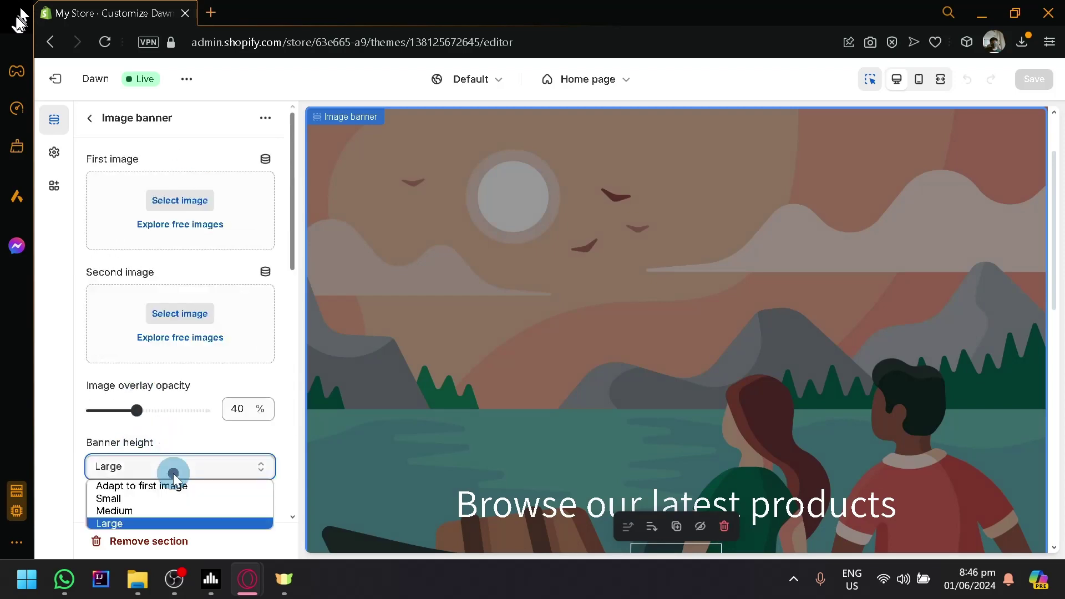
{"action": "left_click", "coordinate": [148, 499]}
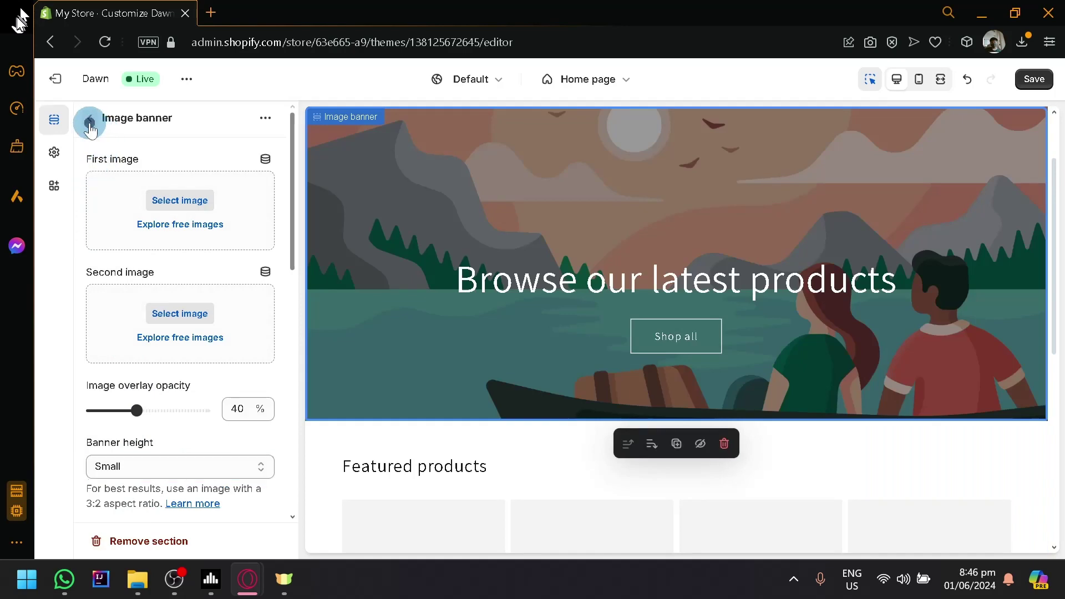
Go back to the home page section list and bring up the Add section picker
{"action": "left_click", "coordinate": [89, 123]}
{"action": "scroll", "coordinate": [444, 360], "scroll_direction": "down", "scroll_amount": 4}
{"action": "left_click", "coordinate": [121, 431]}
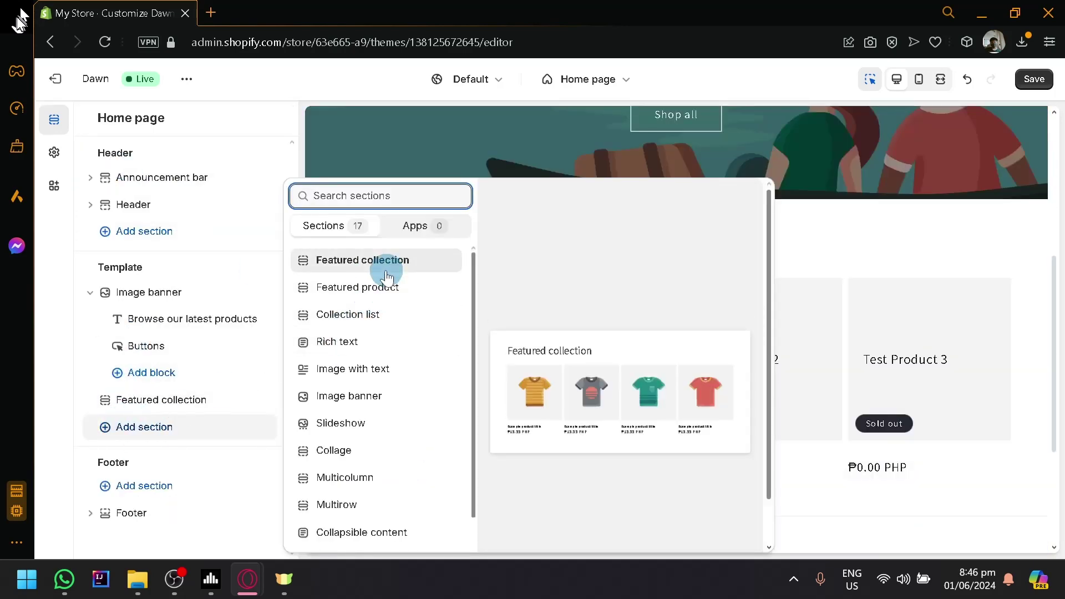
Browse the 17 available sections and add Collage to the home page
{"action": "scroll", "coordinate": [379, 308], "scroll_direction": "down", "scroll_amount": 2}
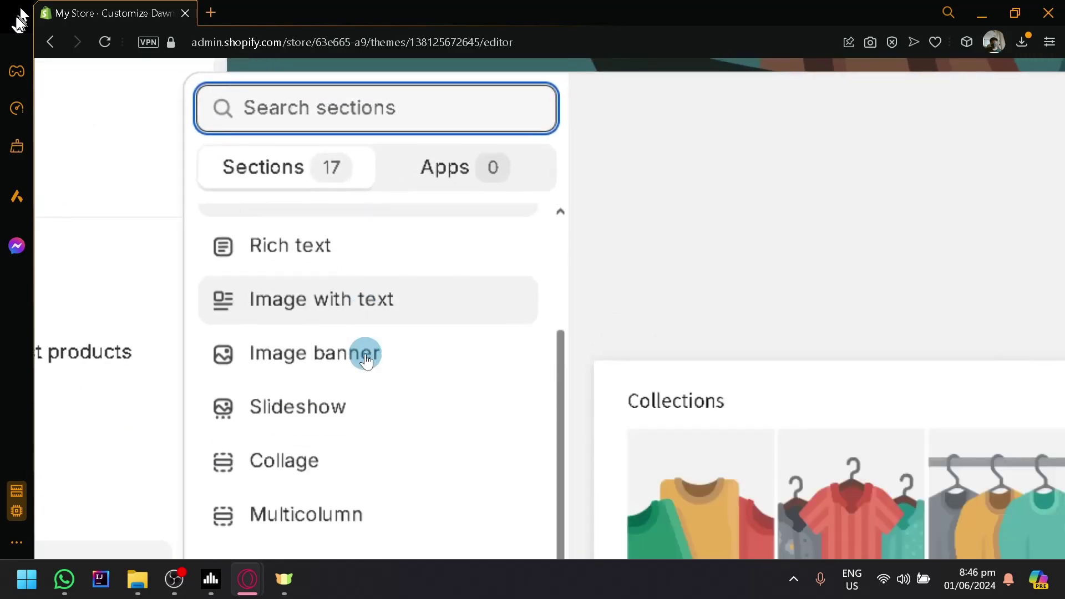
{"action": "scroll", "coordinate": [679, 304], "scroll_direction": "down", "scroll_amount": 2}
{"action": "scroll", "coordinate": [687, 299], "scroll_direction": "right", "scroll_amount": 3}
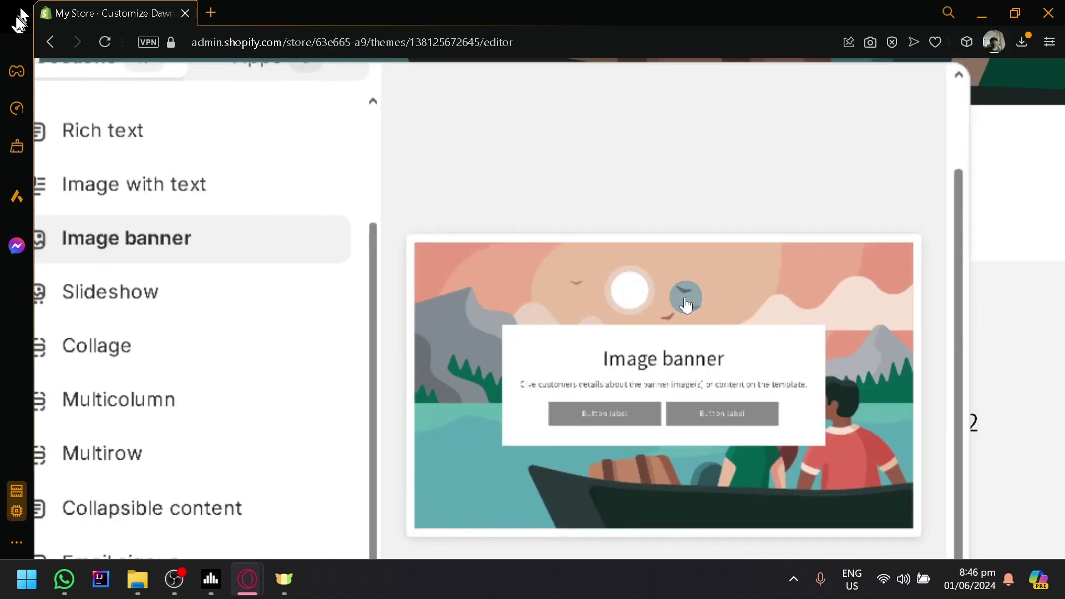
{"action": "scroll", "coordinate": [680, 301], "scroll_direction": "left", "scroll_amount": 1}
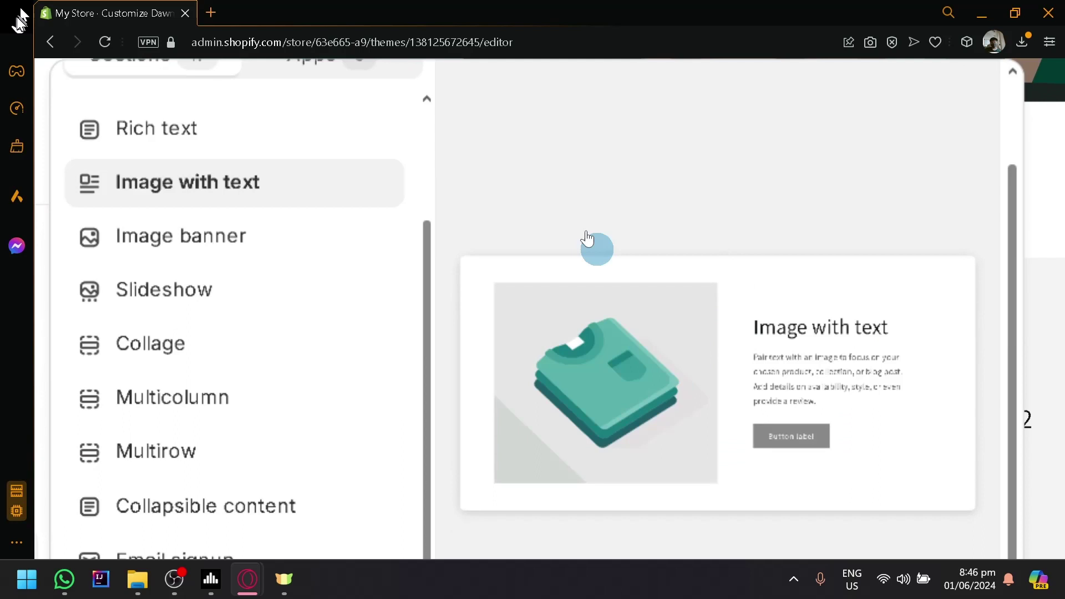
{"action": "scroll", "coordinate": [224, 151], "scroll_direction": "up", "scroll_amount": 3}
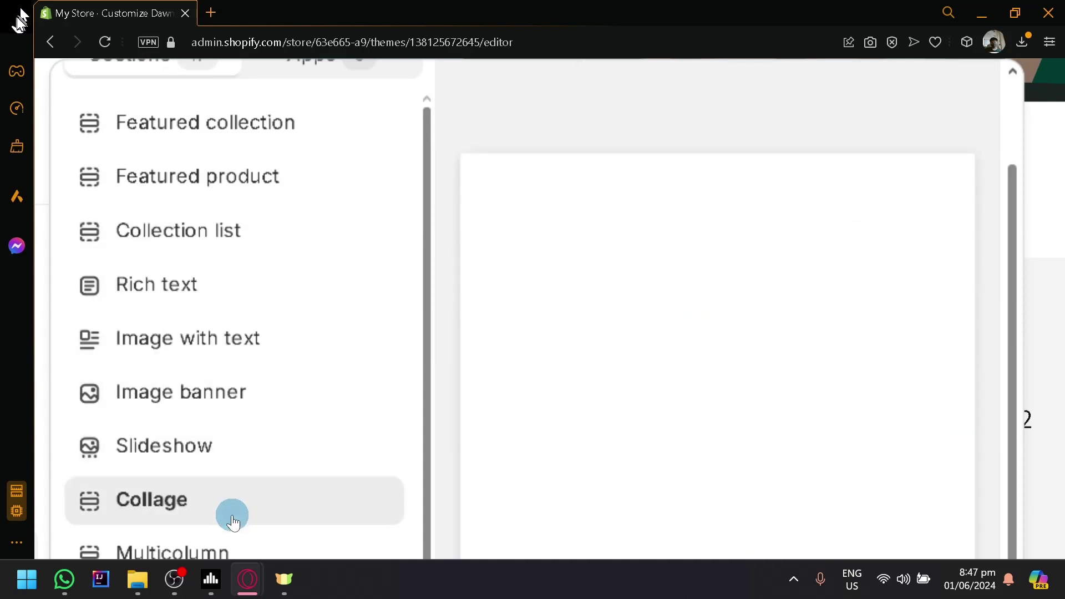
{"action": "scroll", "coordinate": [238, 518], "scroll_direction": "down", "scroll_amount": 4}
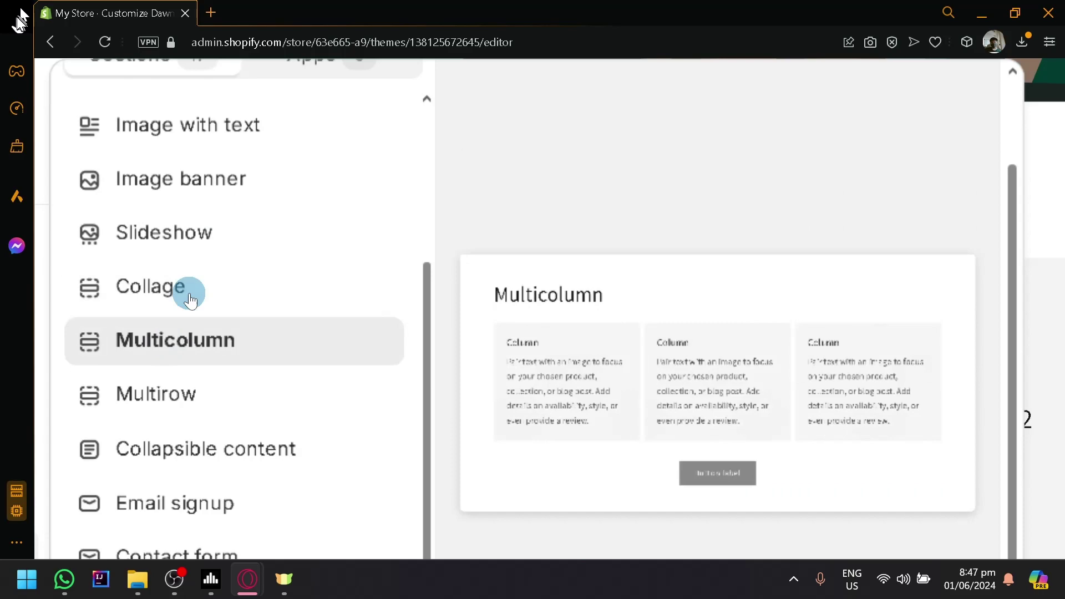
{"action": "left_click", "coordinate": [191, 293]}
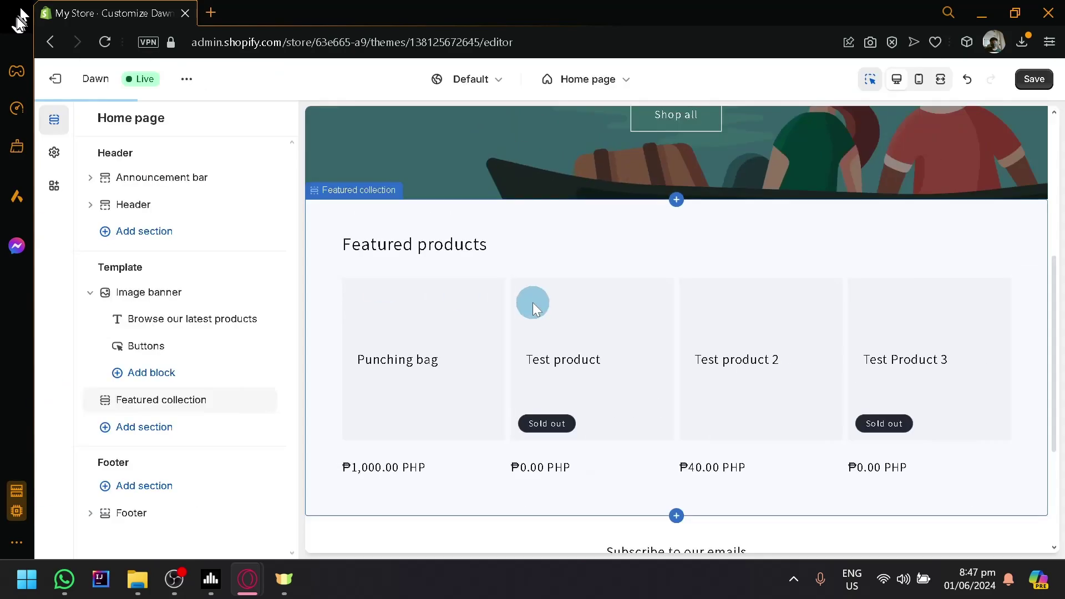
Look at the collage's large image block, then set the Collage heading size to Small
{"action": "scroll", "coordinate": [851, 341], "scroll_direction": "down", "scroll_amount": 6}
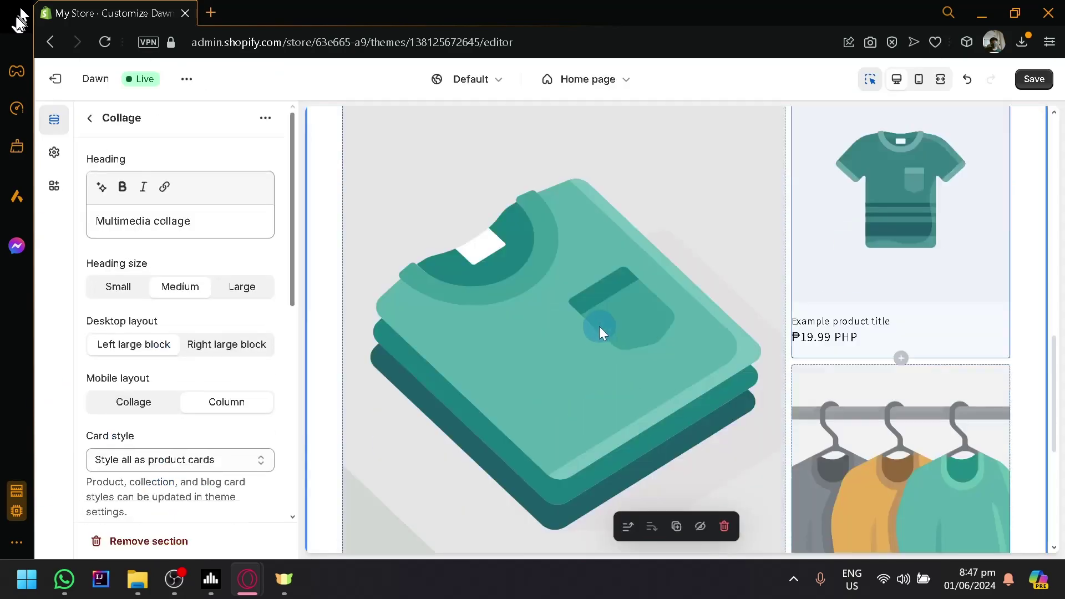
{"action": "scroll", "coordinate": [574, 371], "scroll_direction": "up", "scroll_amount": 15}
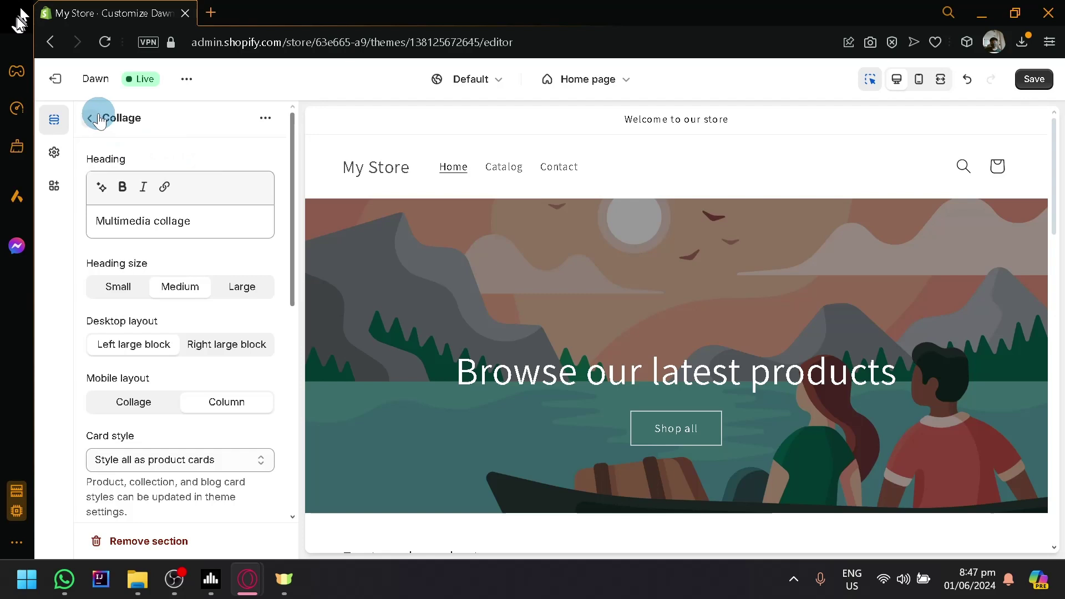
{"action": "scroll", "coordinate": [521, 368], "scroll_direction": "down", "scroll_amount": 10}
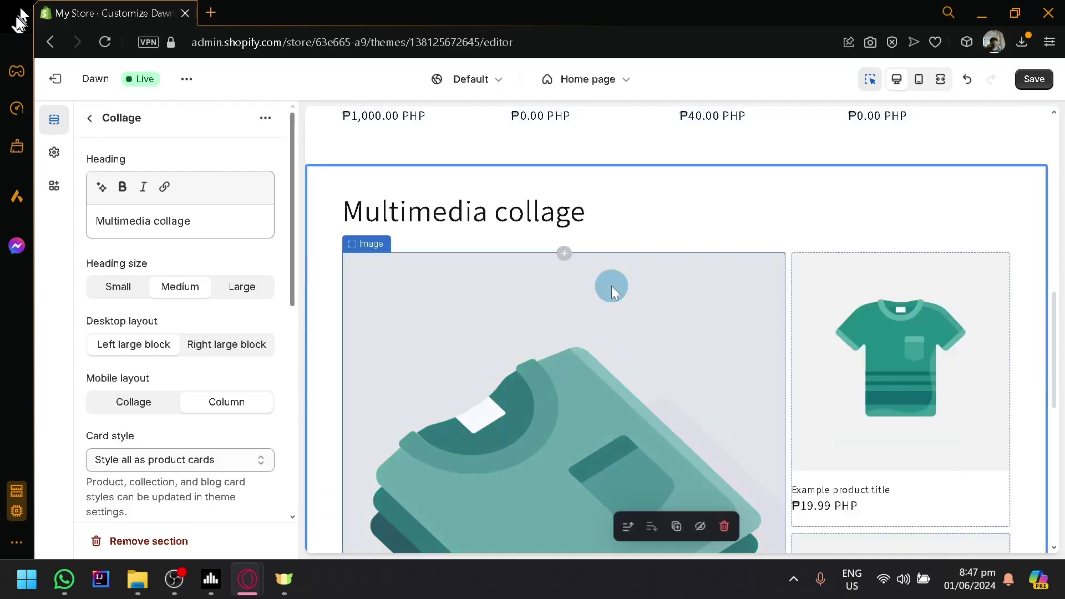
{"action": "left_click", "coordinate": [353, 283]}
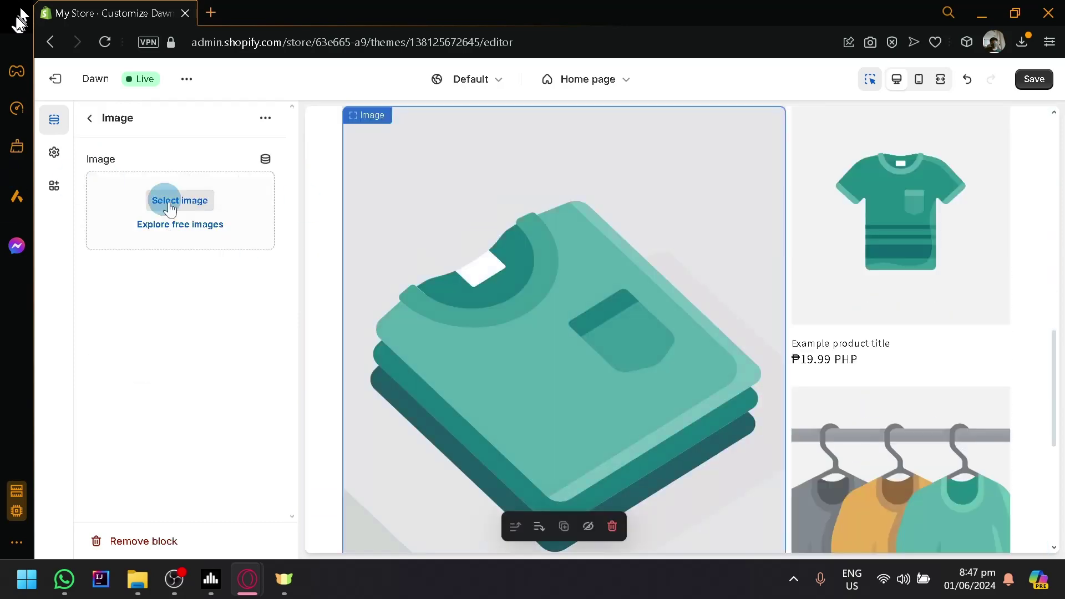
{"action": "scroll", "coordinate": [713, 302], "scroll_direction": "up", "scroll_amount": 3}
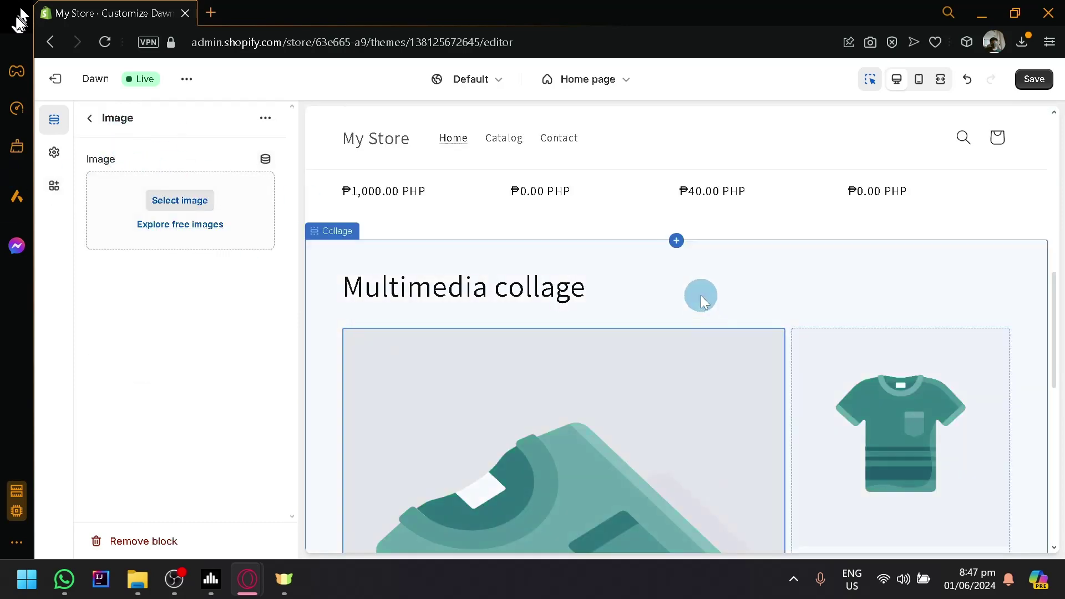
{"action": "left_click", "coordinate": [699, 295]}
{"action": "scroll", "coordinate": [188, 328], "scroll_direction": "down", "scroll_amount": 5}
{"action": "scroll", "coordinate": [188, 329], "scroll_direction": "up", "scroll_amount": 5}
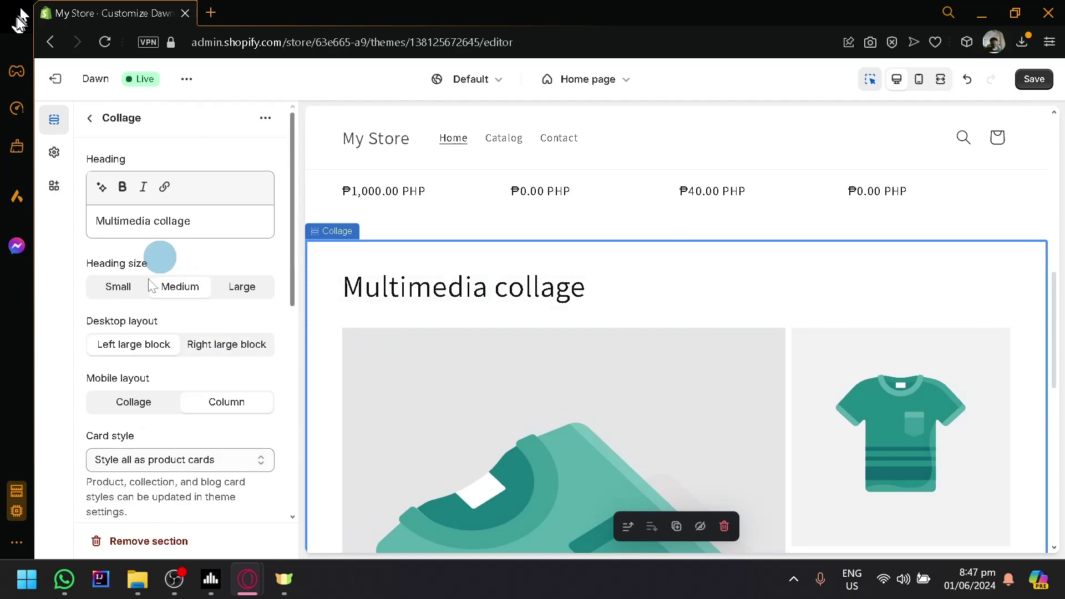
{"action": "left_click", "coordinate": [120, 288]}
Review the Multimedia collage settings, then bring up the Home page dropdown of store pages
{"action": "scroll", "coordinate": [214, 363], "scroll_direction": "down", "scroll_amount": 2}
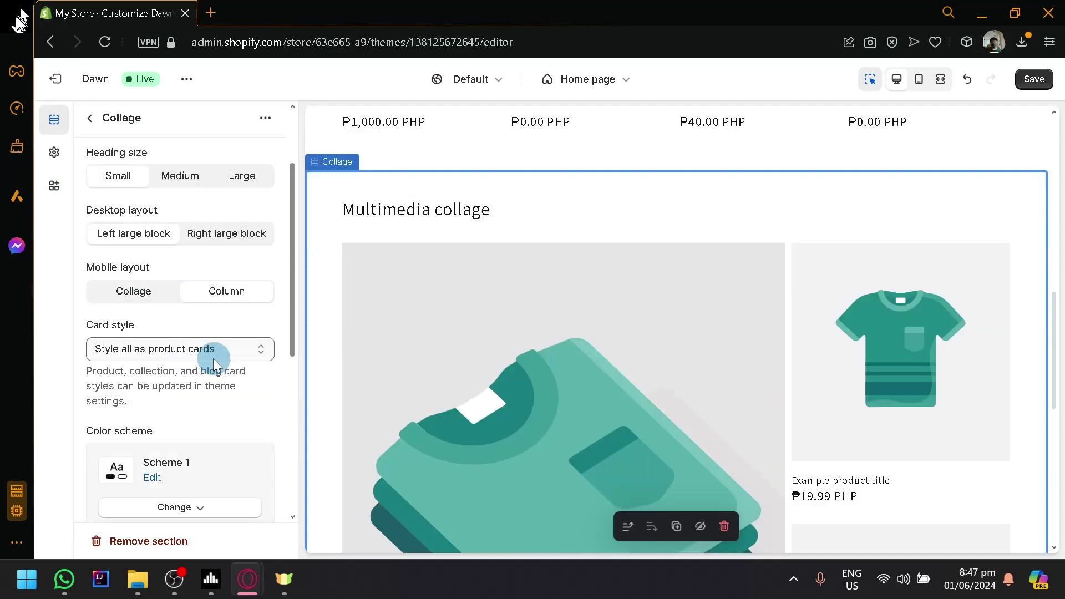
{"action": "scroll", "coordinate": [209, 374], "scroll_direction": "down", "scroll_amount": 6}
{"action": "scroll", "coordinate": [207, 378], "scroll_direction": "up", "scroll_amount": 2}
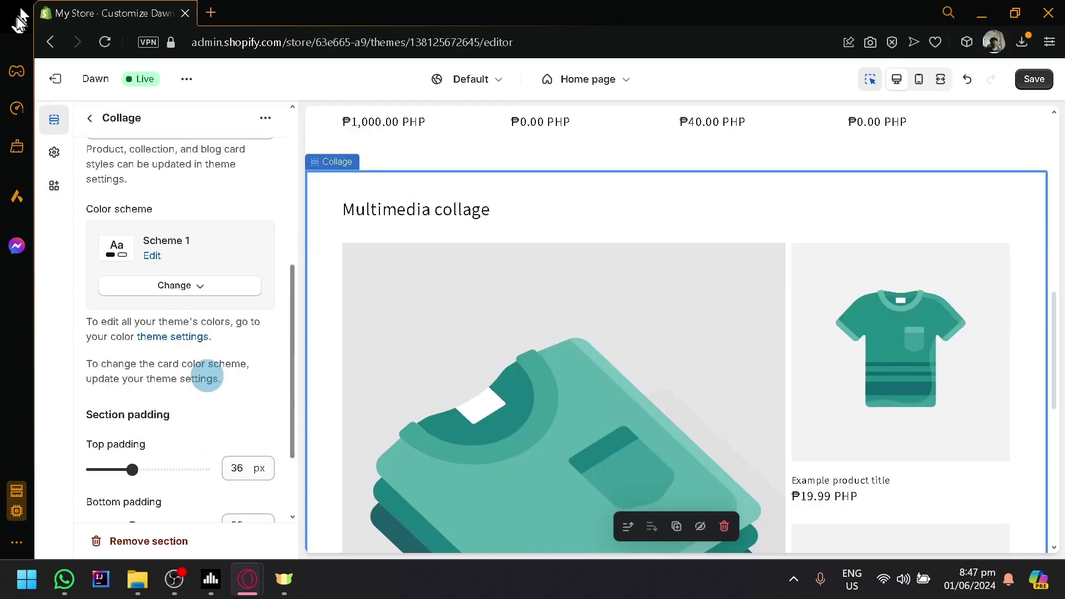
{"action": "scroll", "coordinate": [204, 377], "scroll_direction": "down", "scroll_amount": 2}
{"action": "scroll", "coordinate": [183, 333], "scroll_direction": "up", "scroll_amount": 8}
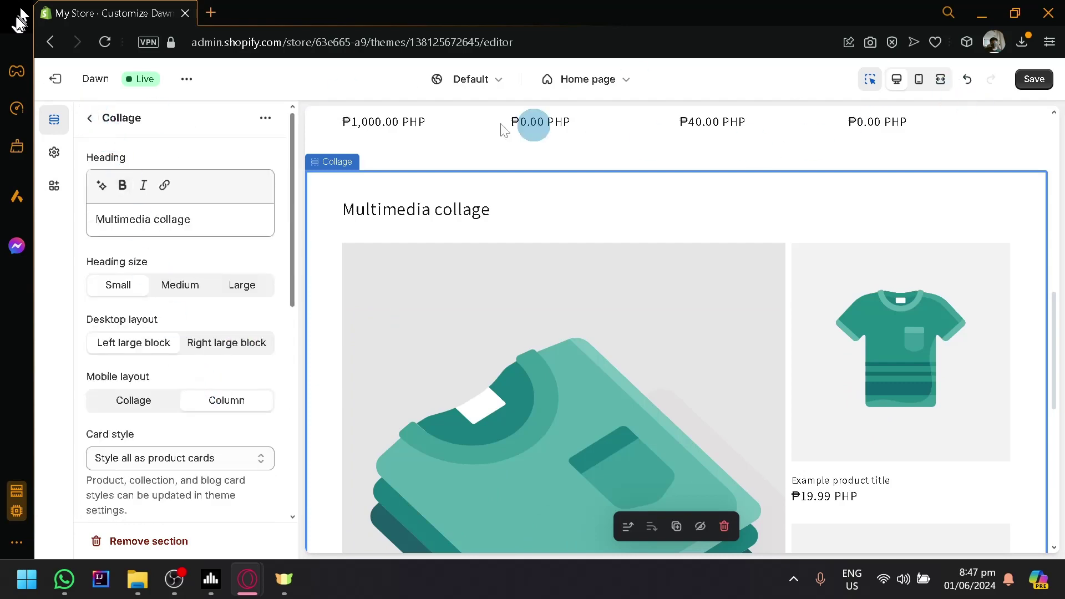
{"action": "scroll", "coordinate": [546, 117], "scroll_direction": "up", "scroll_amount": 8}
{"action": "left_click", "coordinate": [605, 78]}
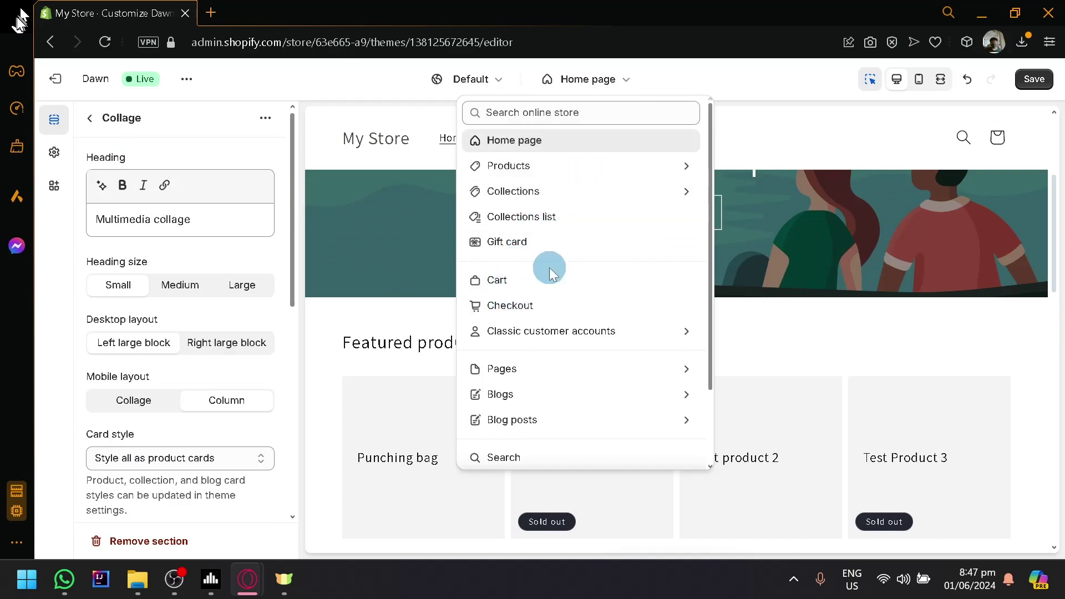
Save the theme customizations, exit the editor and go to the Products list
{"action": "scroll", "coordinate": [607, 415], "scroll_direction": "down", "scroll_amount": 2}
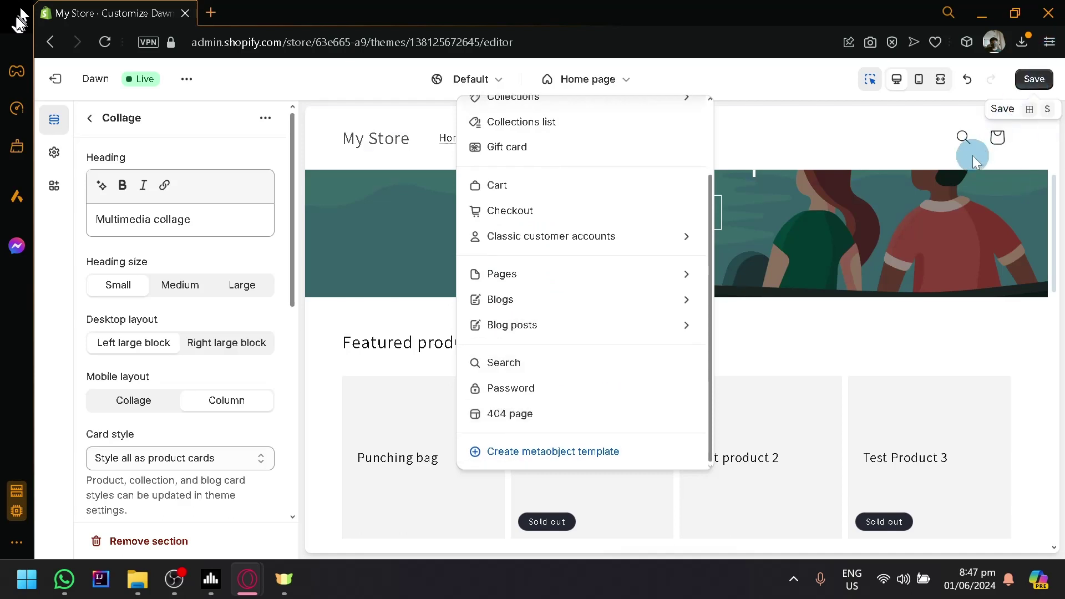
{"action": "left_click", "coordinate": [1035, 83]}
{"action": "left_click", "coordinate": [1033, 92]}
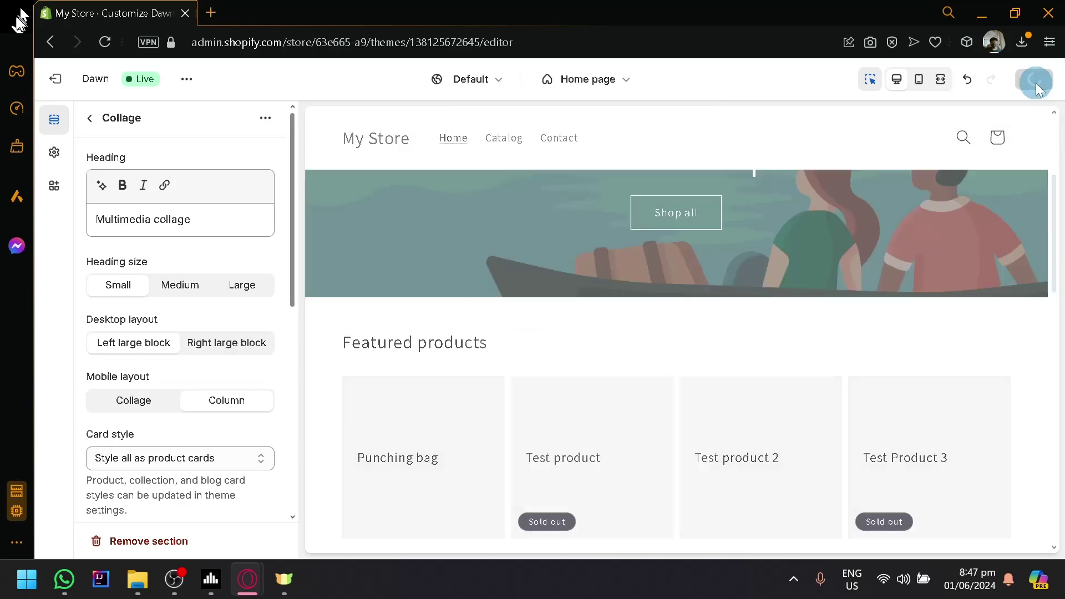
{"action": "left_click", "coordinate": [55, 78]}
{"action": "left_click", "coordinate": [102, 164]}
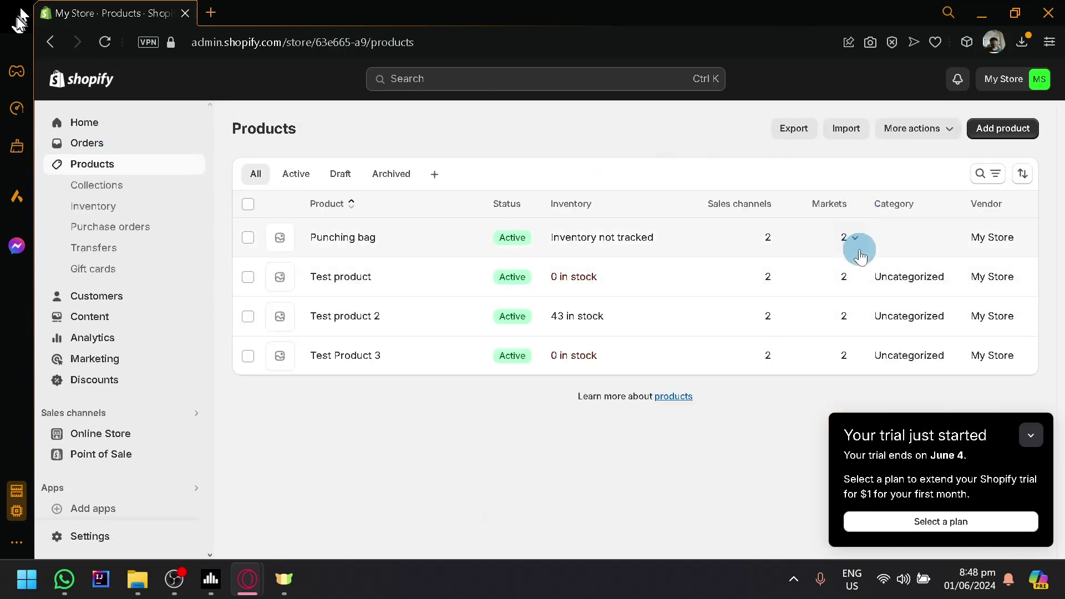
Start a new, unsaved product with status Active from the Products list
{"action": "left_click", "coordinate": [1001, 133]}
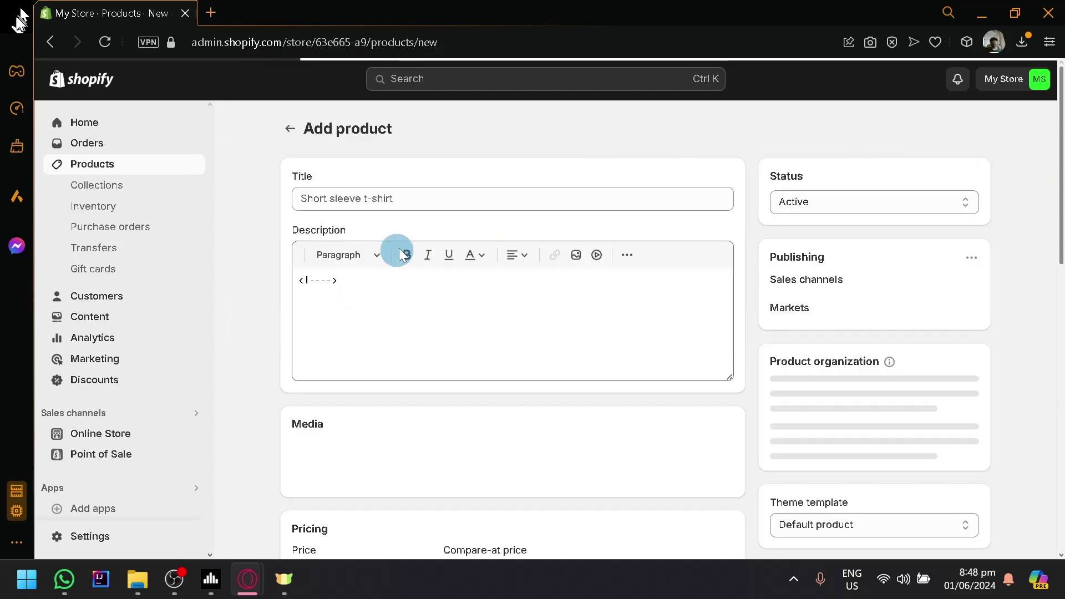
{"action": "scroll", "coordinate": [582, 277], "scroll_direction": "down", "scroll_amount": 6}
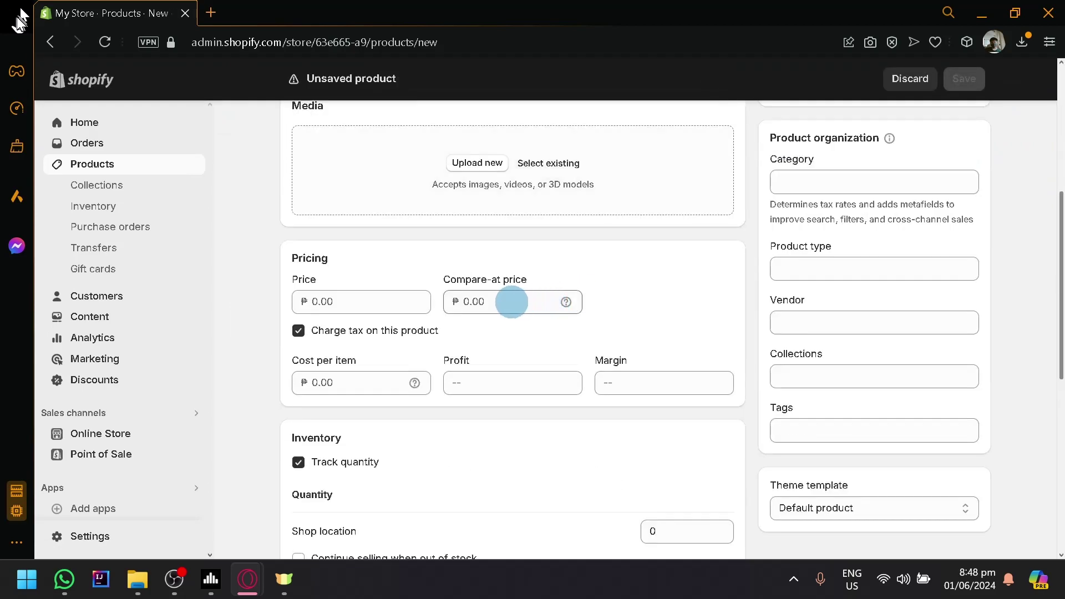
{"action": "scroll", "coordinate": [511, 302], "scroll_direction": "up", "scroll_amount": 6}
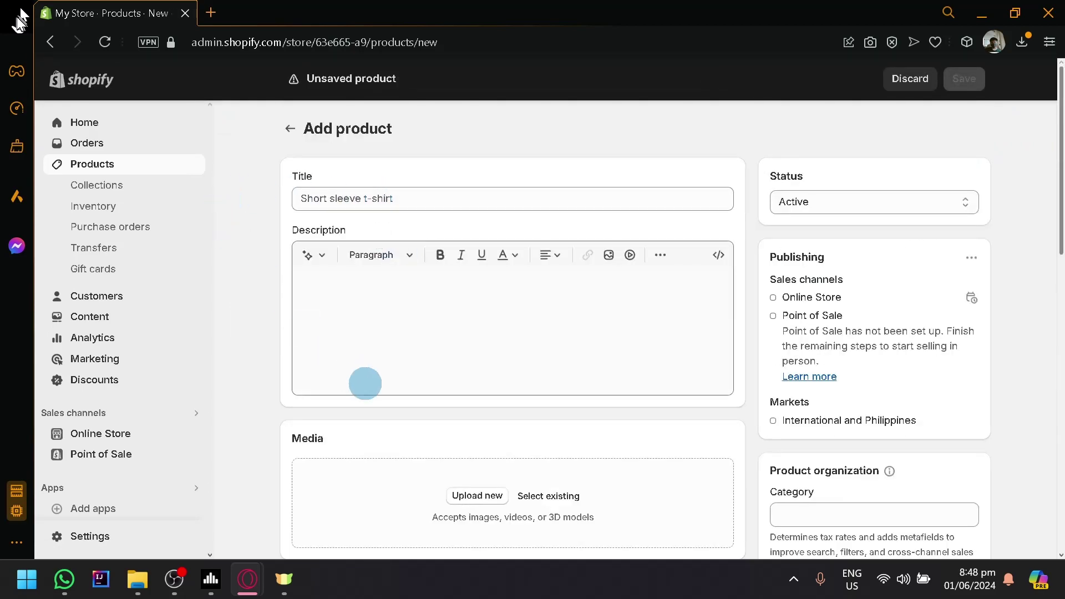